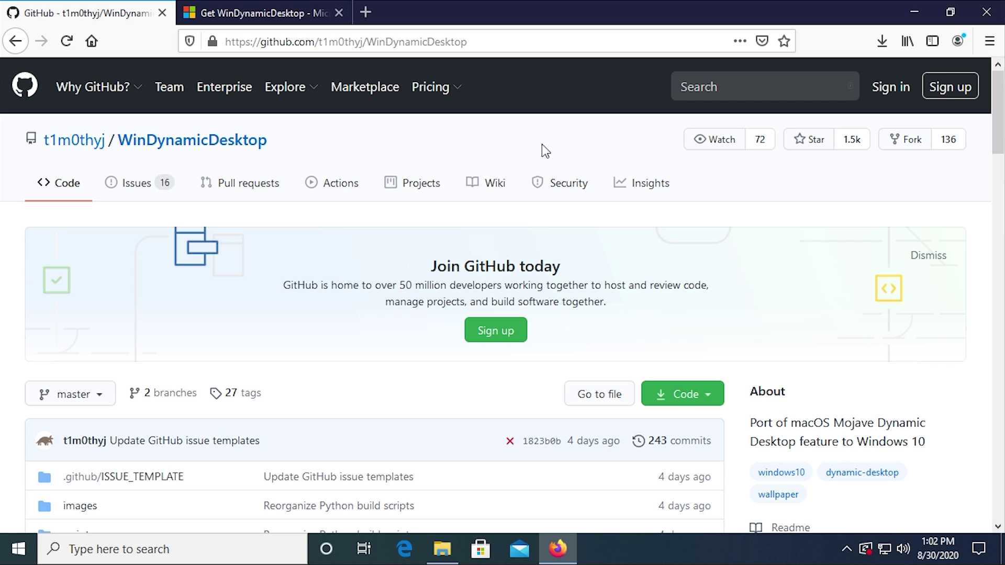
- Scroll the WinDynamicDesktop GitHub page down to its README and contributors sidebar
scroll(541, 145, down, 10)
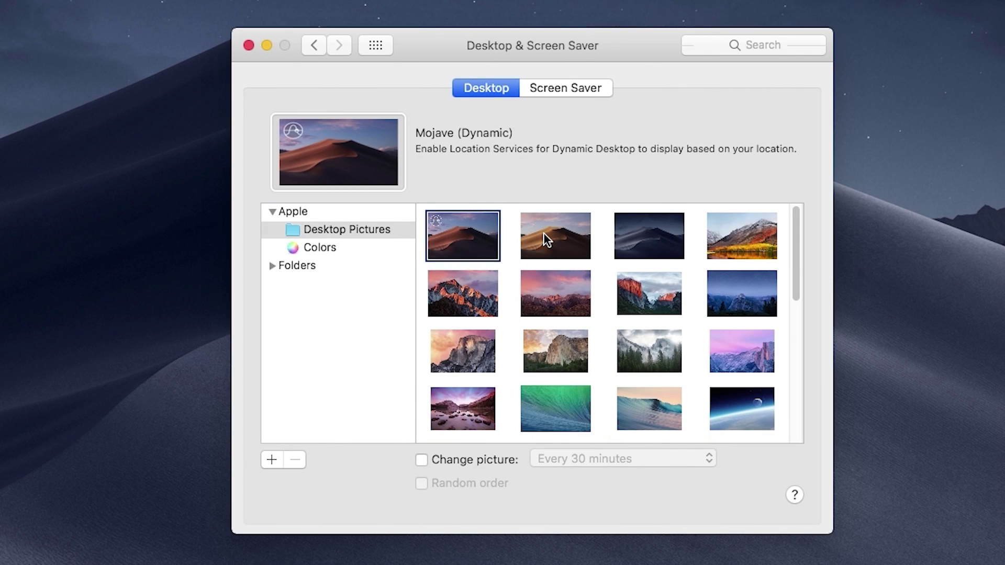
- Preview the Mojave Day and Mojave Night wallpapers, then save the edited clock time
click(557, 236)
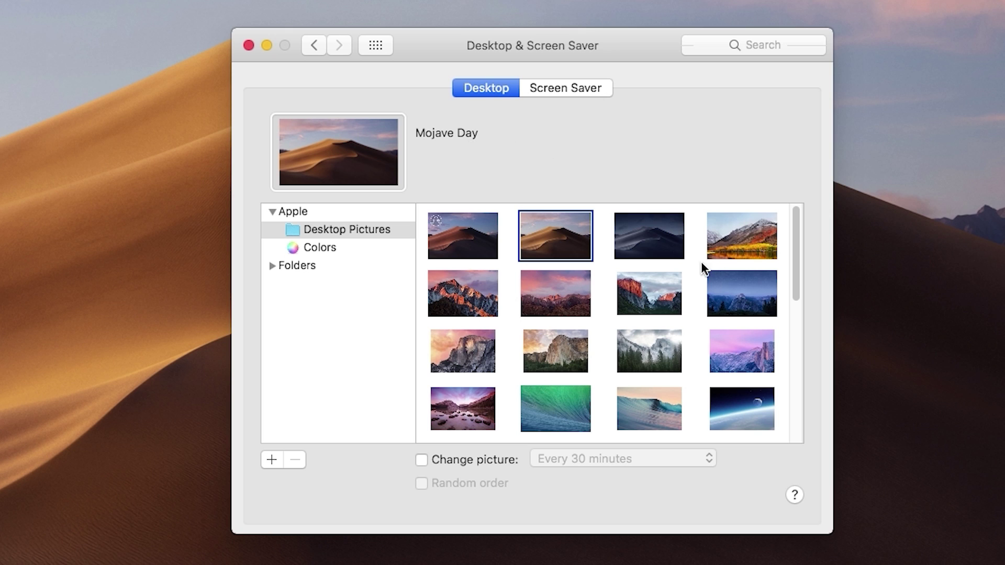
click(670, 243)
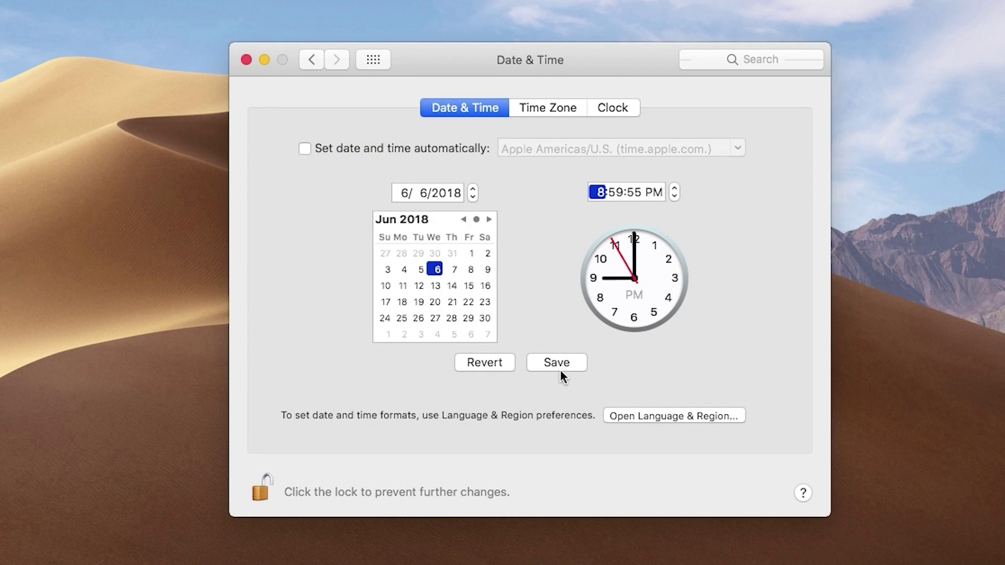
click(559, 366)
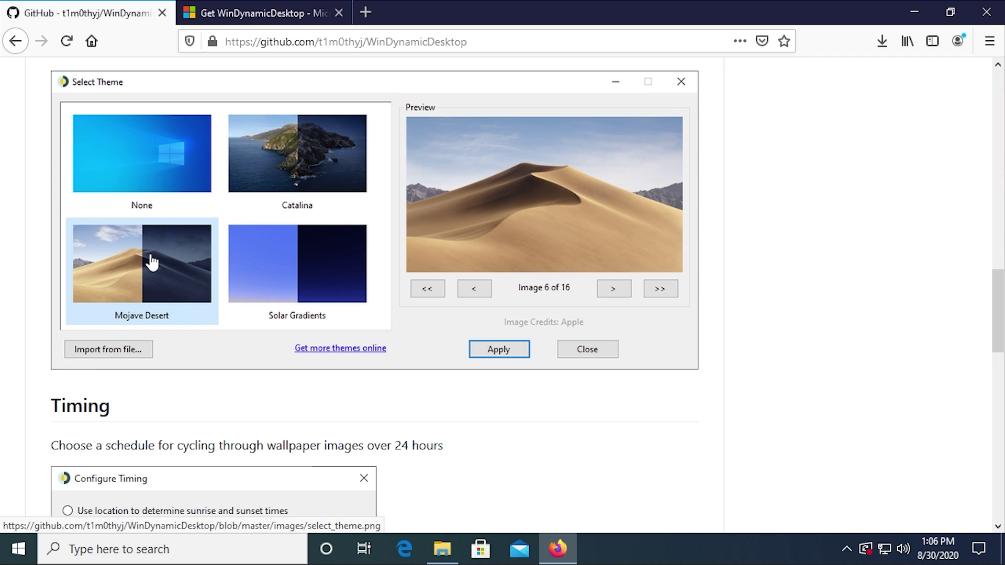
scroll(330, 277, up, 15)
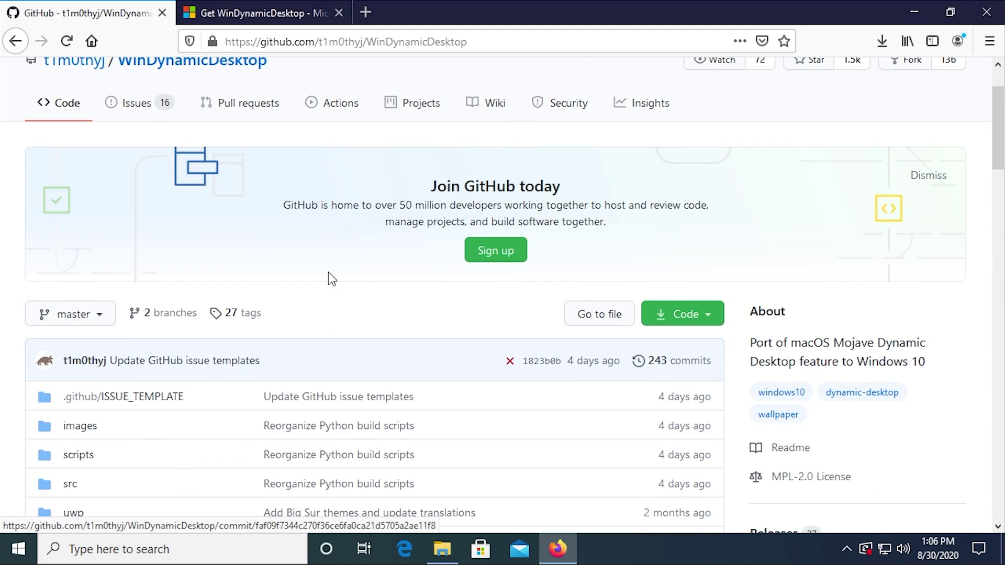
click(264, 13)
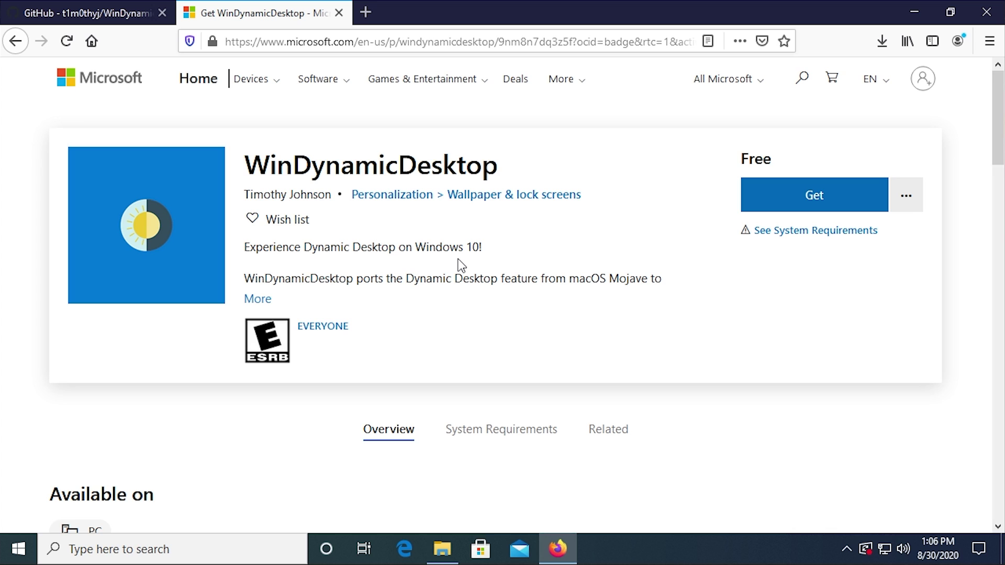
click(78, 16)
scroll(282, 236, down, 2)
scroll(283, 237, down, 10)
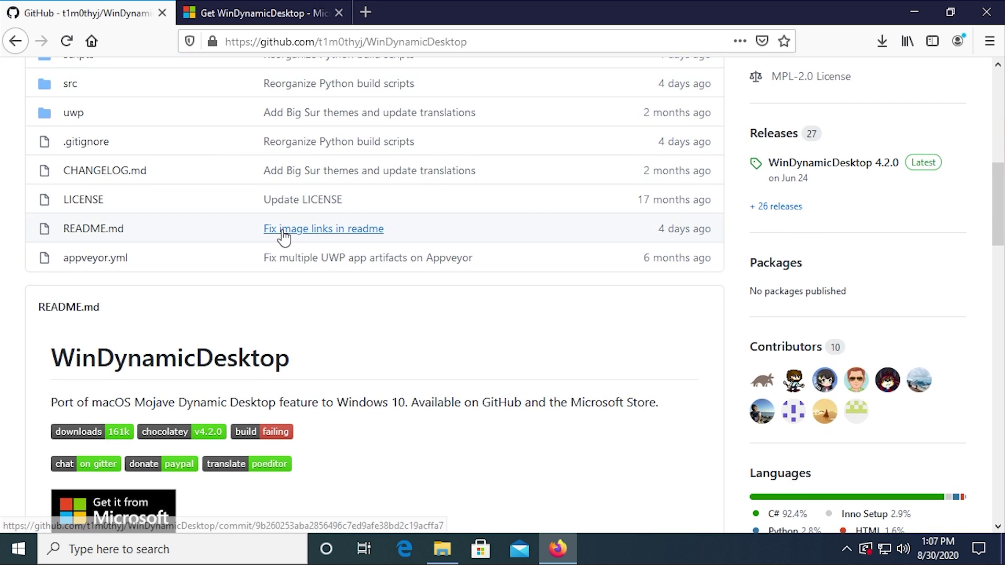
scroll(283, 233, up, 8)
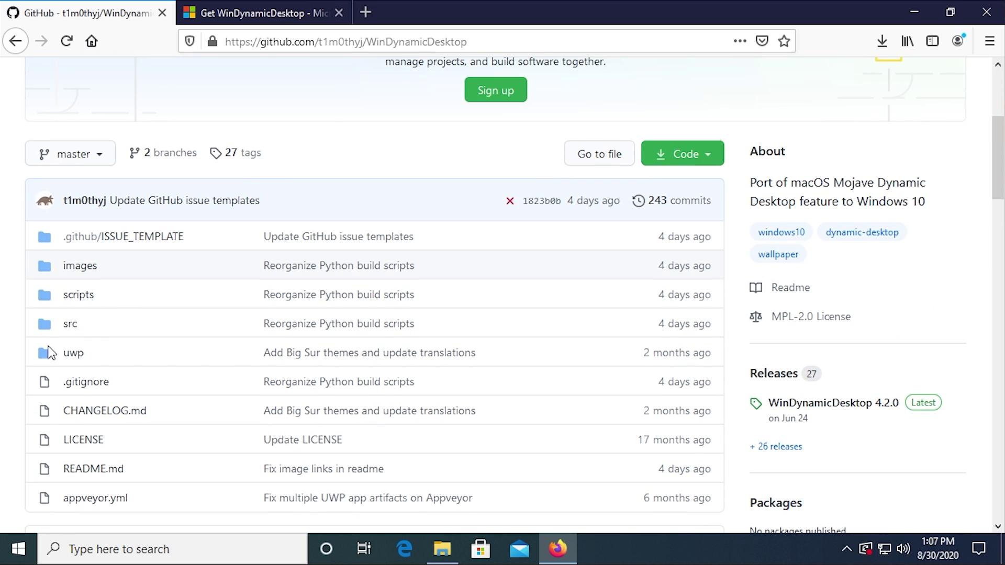
scroll(202, 272, down, 13)
scroll(204, 275, down, 15)
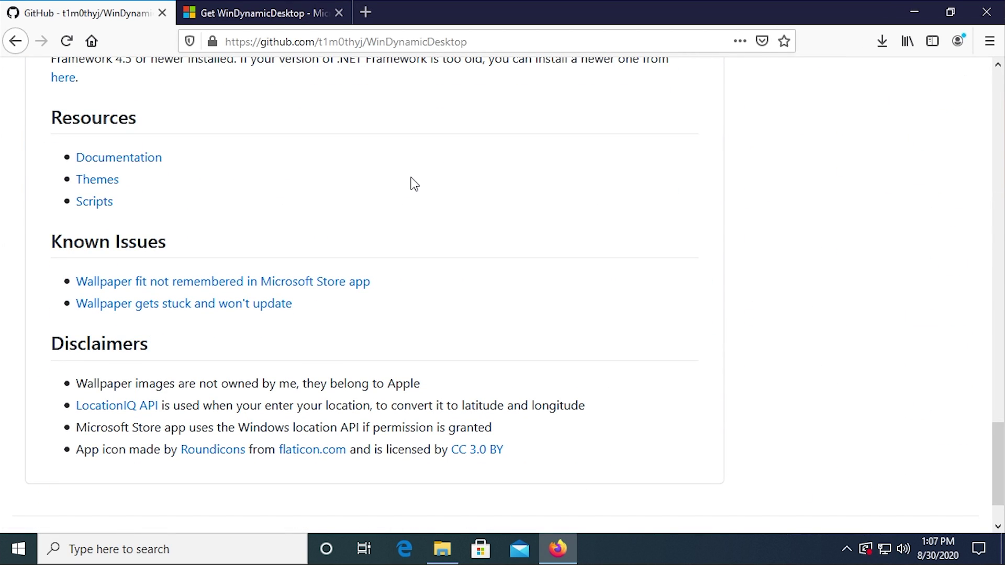
scroll(435, 211, up, 2)
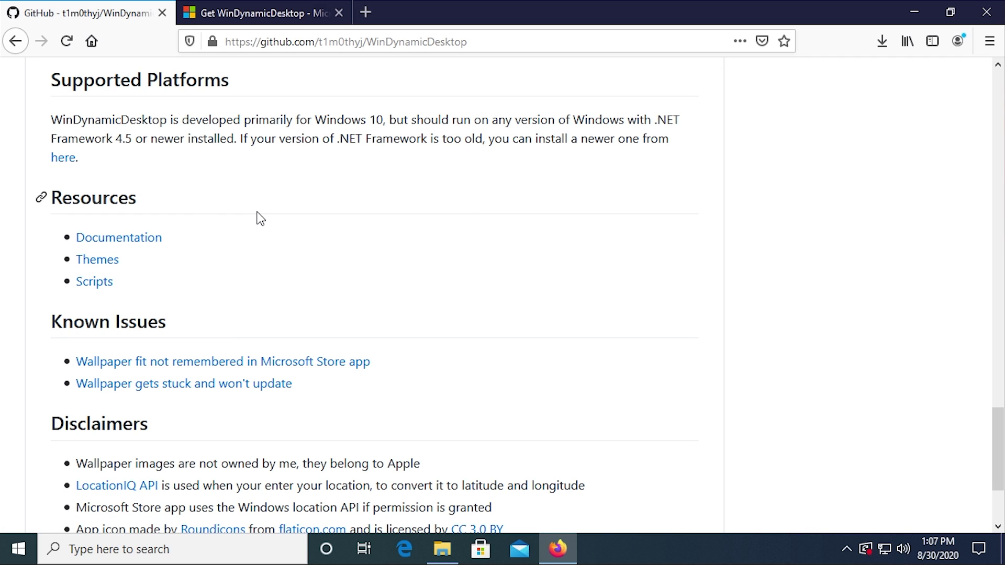
scroll(259, 218, up, 15)
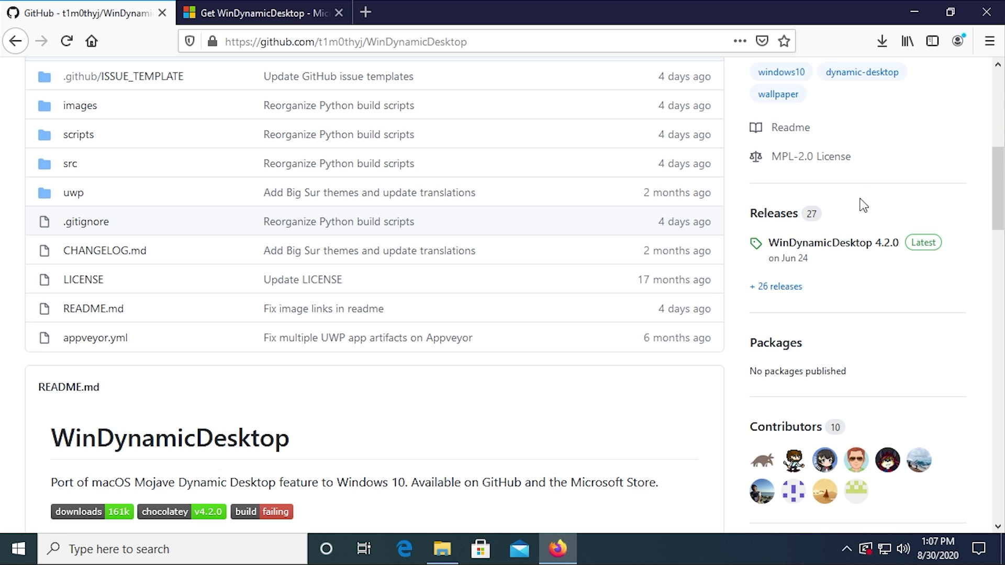
- Launch WinDynamicDesktop_4.2.0_Setup from Downloads with English as the setup language
click(443, 549)
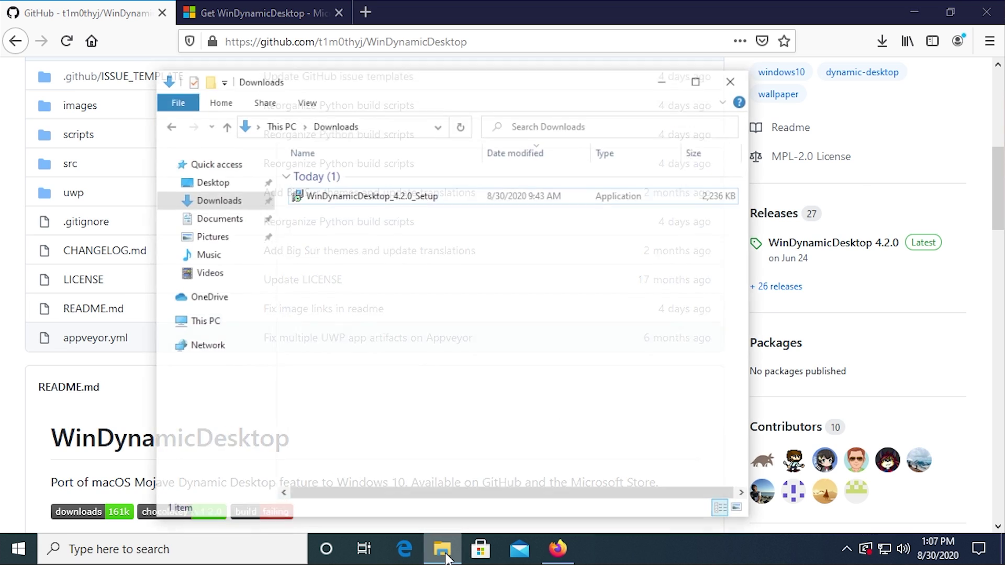
click(313, 179)
double_click(312, 179)
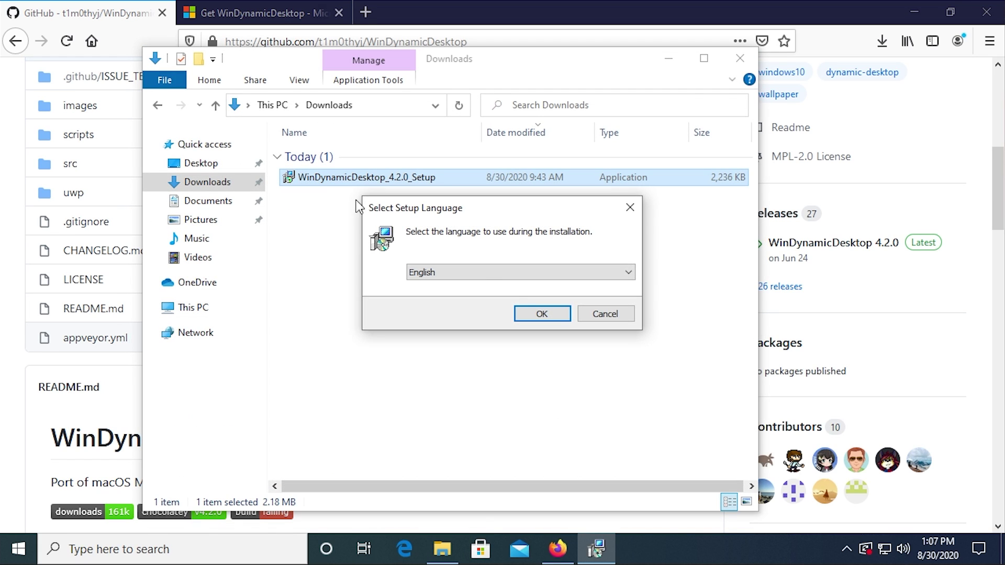
click(541, 313)
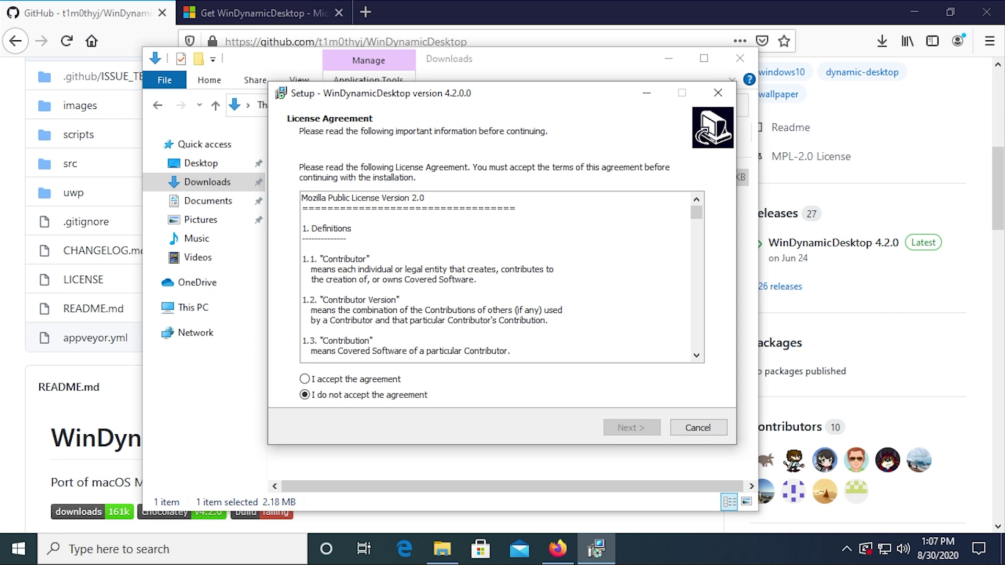
- Accept the license agreement and keep the default AppData\Local install folder
mouse_move(702, 203)
mouse_down()
mouse_move(691, 311)
mouse_move(697, 190)
mouse_up()
click(304, 378)
click(631, 427)
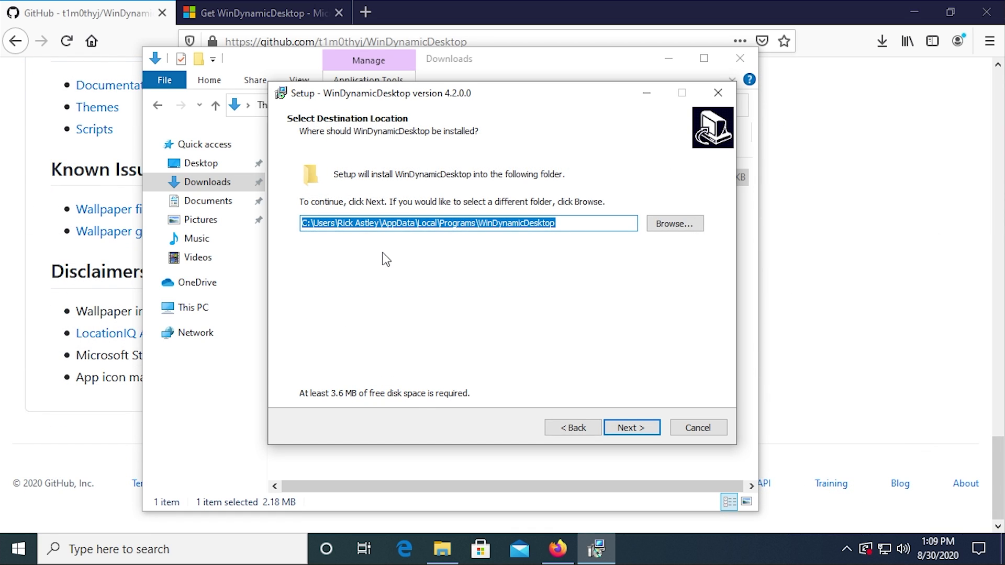
drag(383, 223, 437, 222)
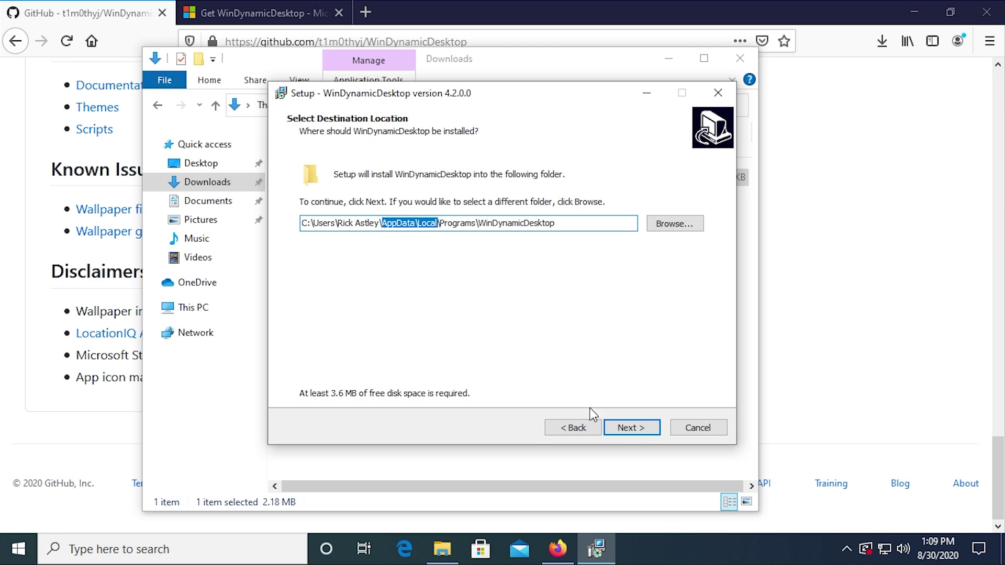
click(612, 426)
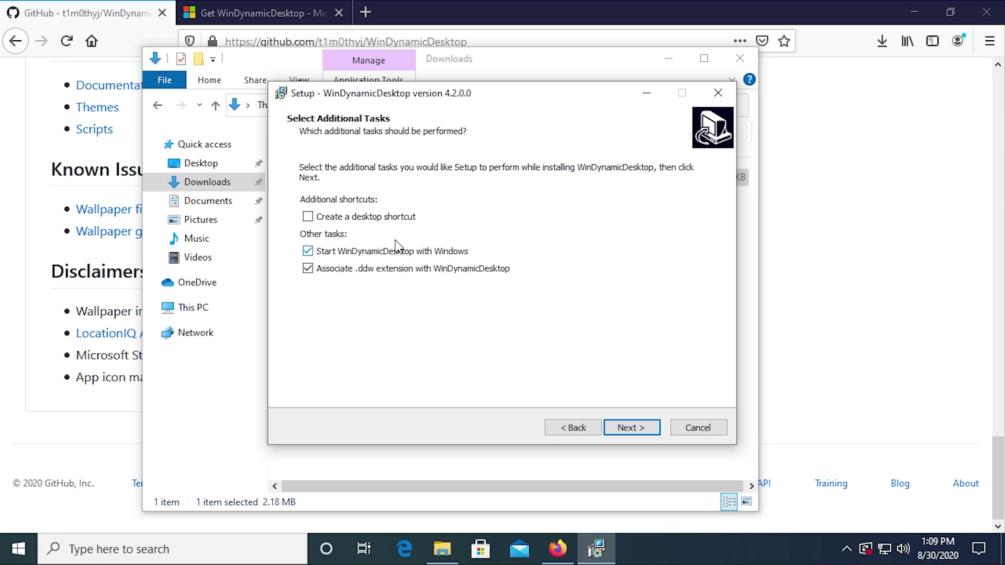
- Add a desktop shortcut, install version 4.2.0, and finish setup to launch the app
click(350, 218)
click(631, 428)
click(631, 427)
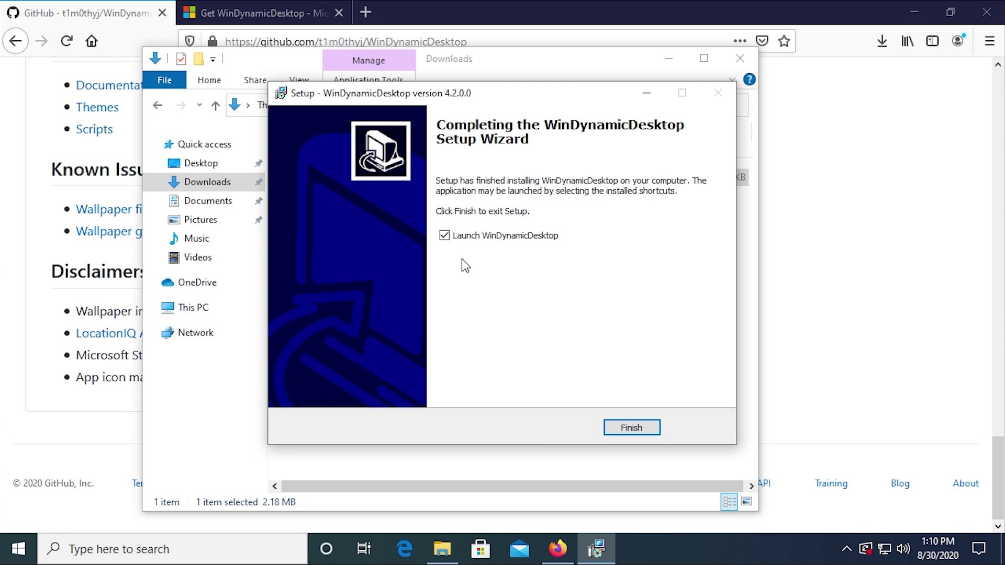
click(614, 426)
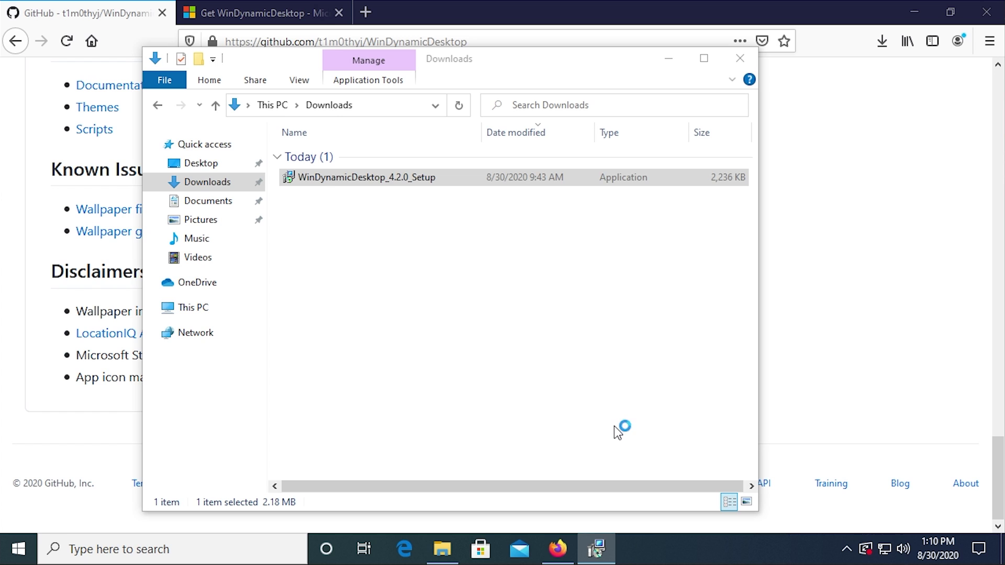
- Confirm English, then choose fixed sunrise 6:00 AM and sunset 6:00 PM timing instead of location
key(super+d)
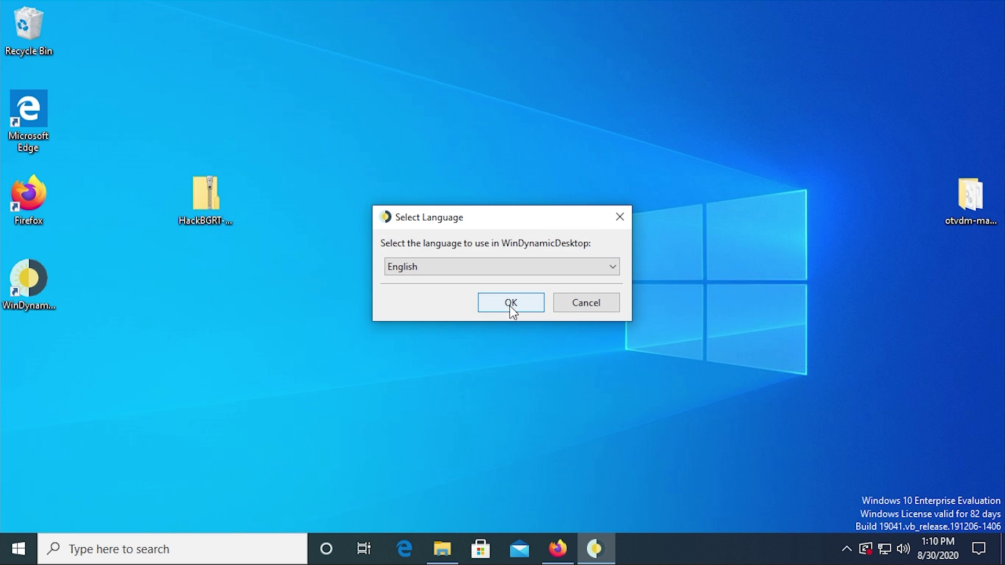
click(492, 308)
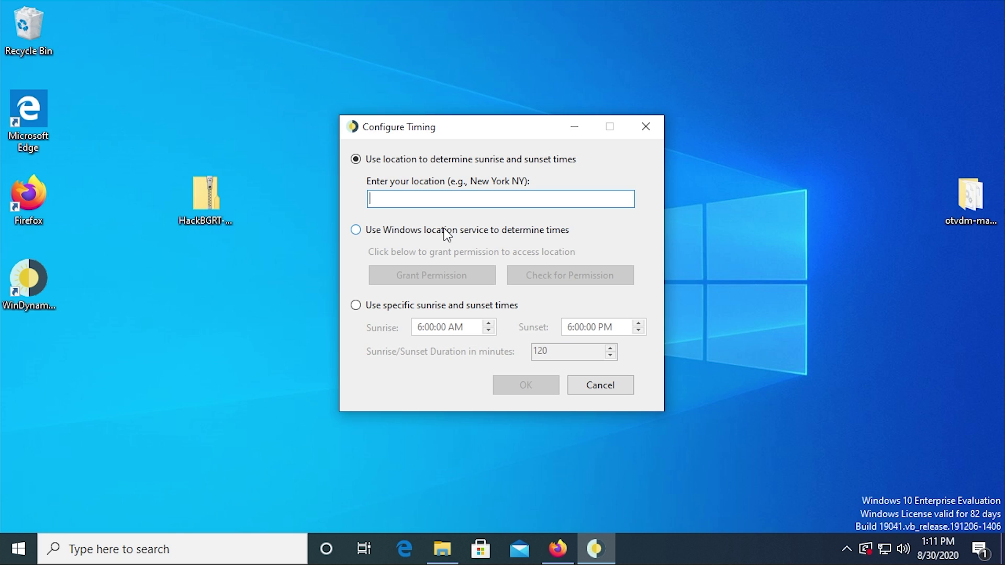
click(447, 233)
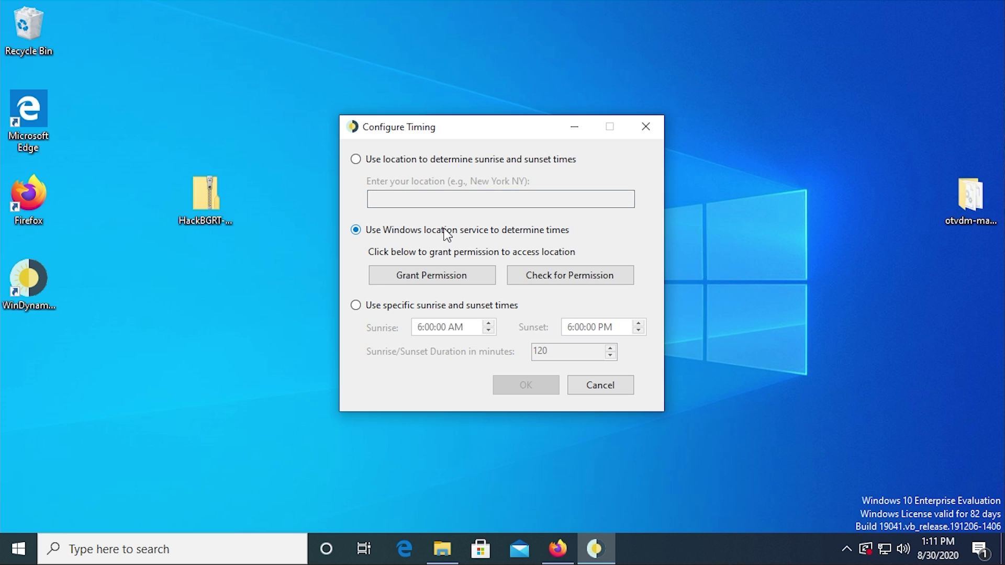
click(432, 276)
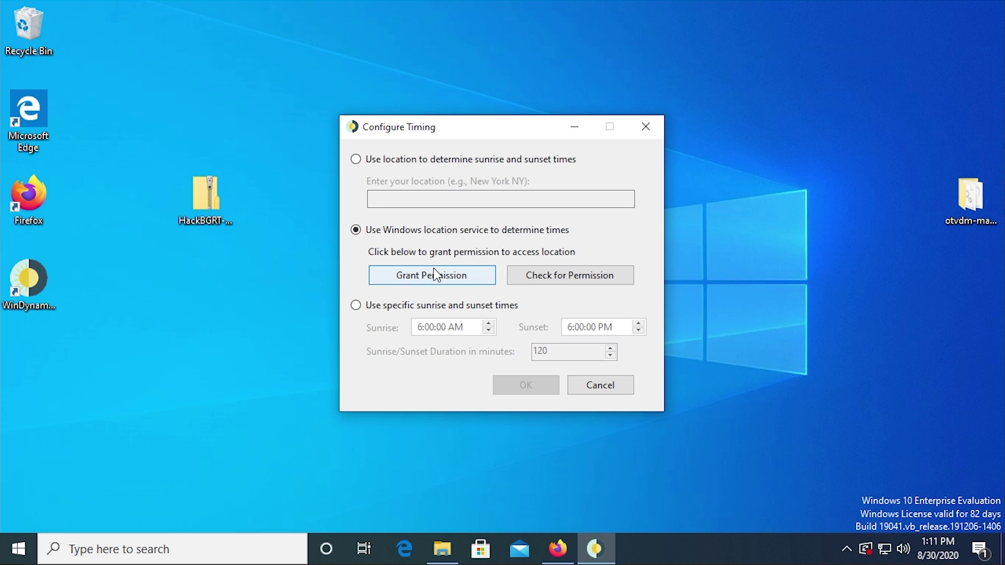
click(408, 306)
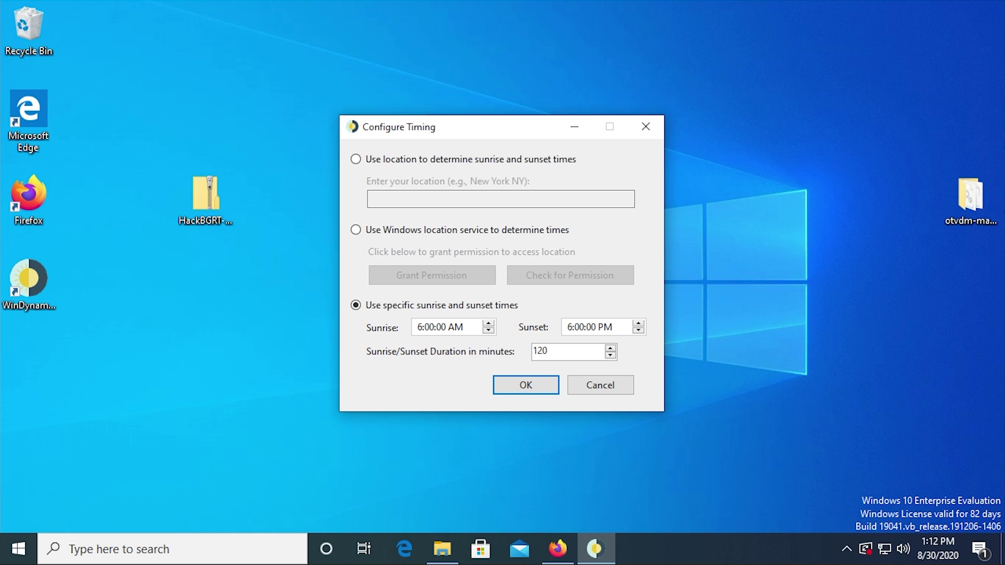
click(524, 391)
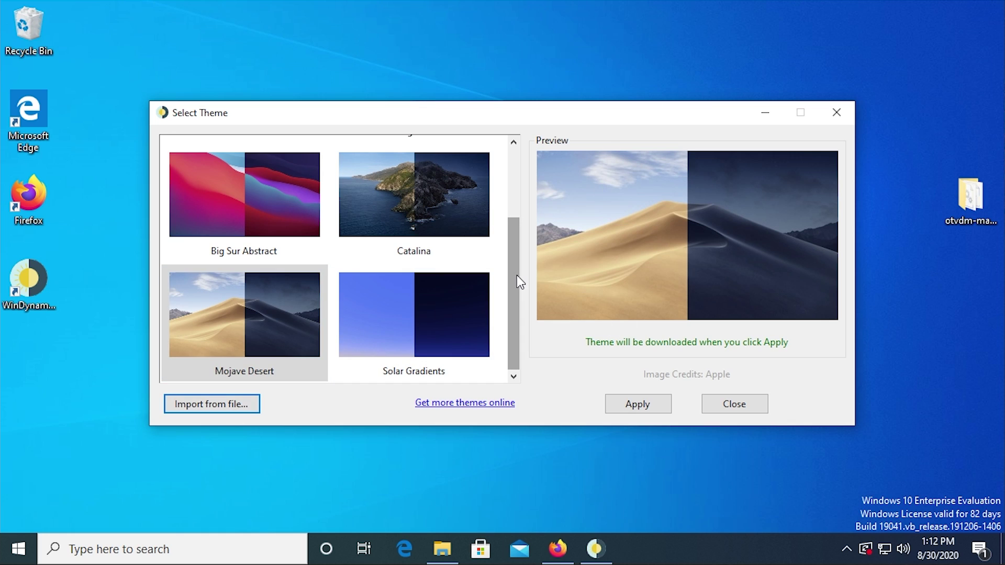
- Download and apply the Mojave Desert theme, showing its daytime dune image 8 of 16
drag(517, 276, 504, 172)
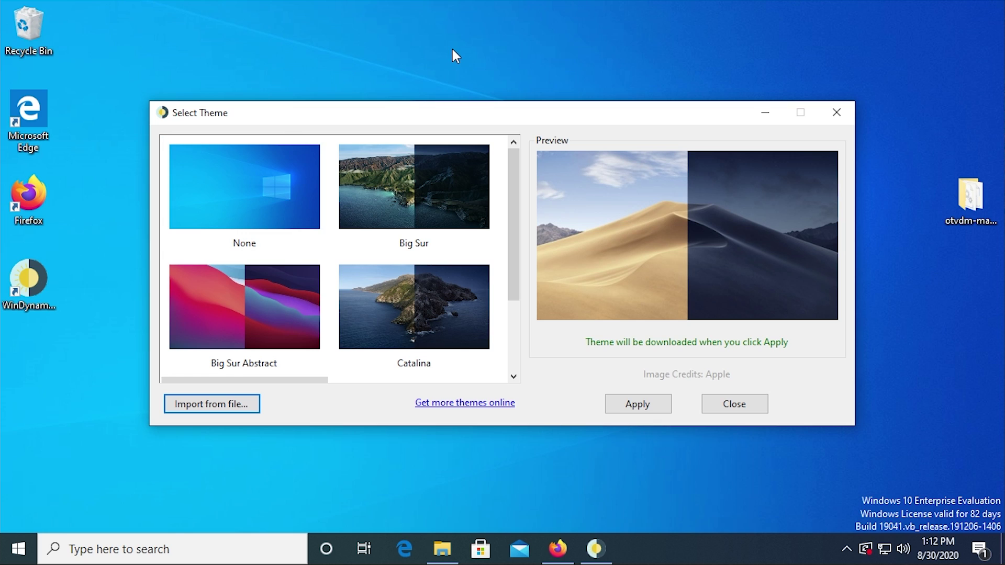
mouse_move(512, 213)
mouse_down()
mouse_move(510, 233)
mouse_move(509, 209)
mouse_up()
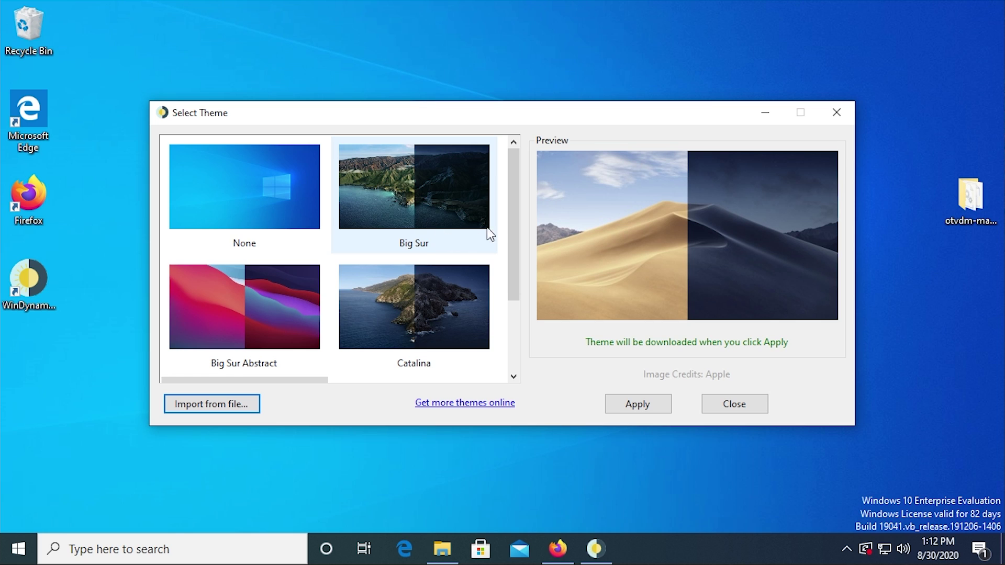
drag(511, 233, 508, 297)
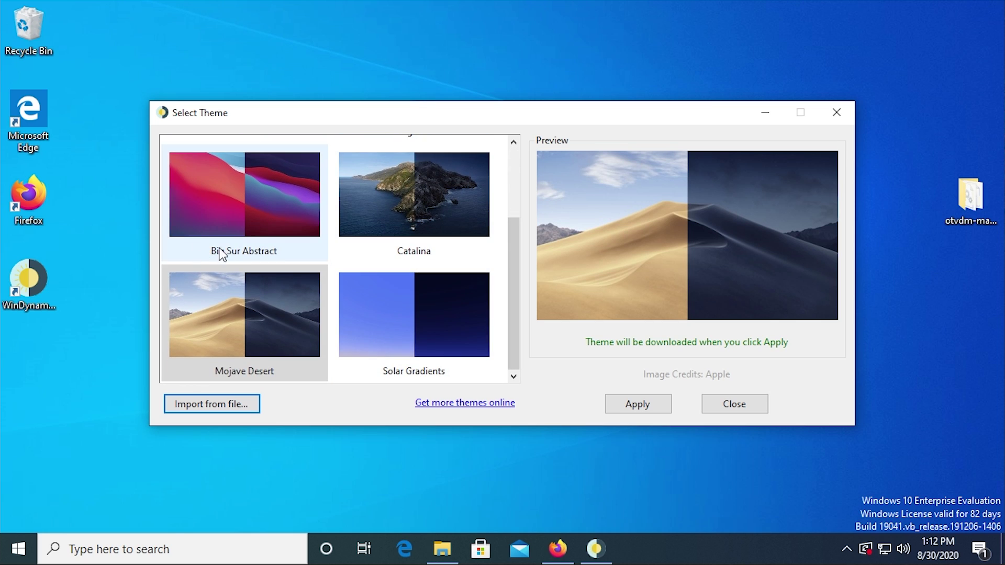
click(219, 343)
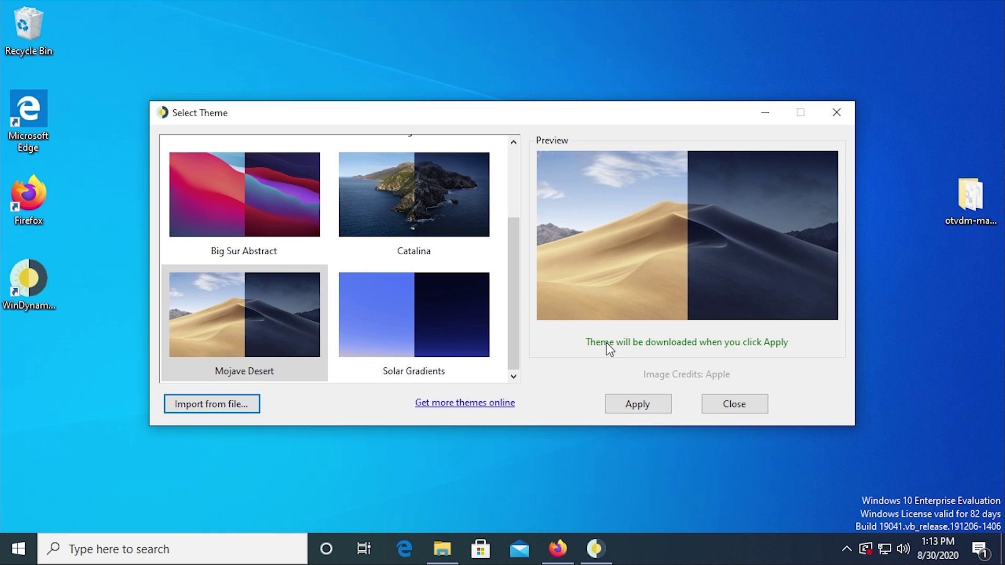
click(643, 405)
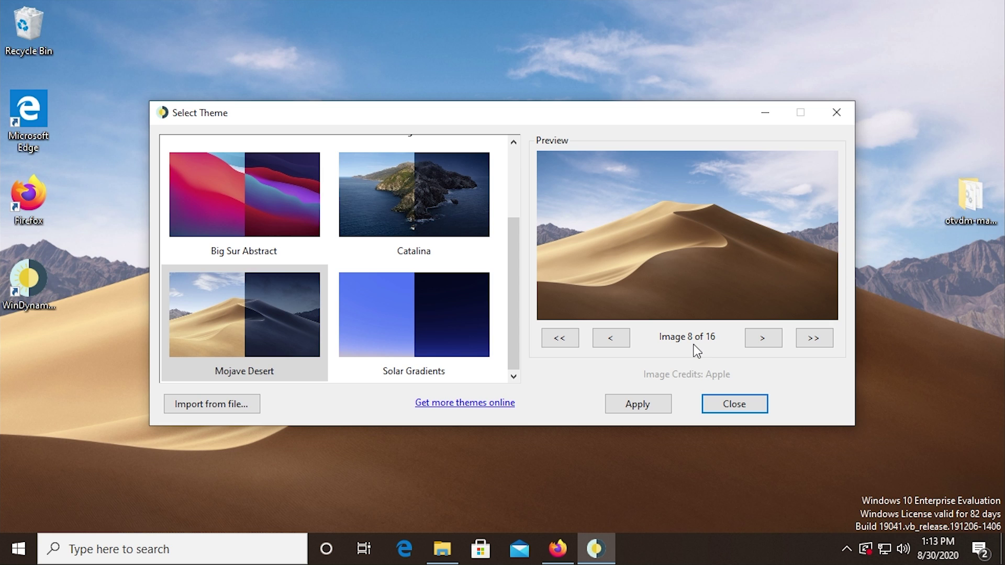
drag(438, 116, 367, 184)
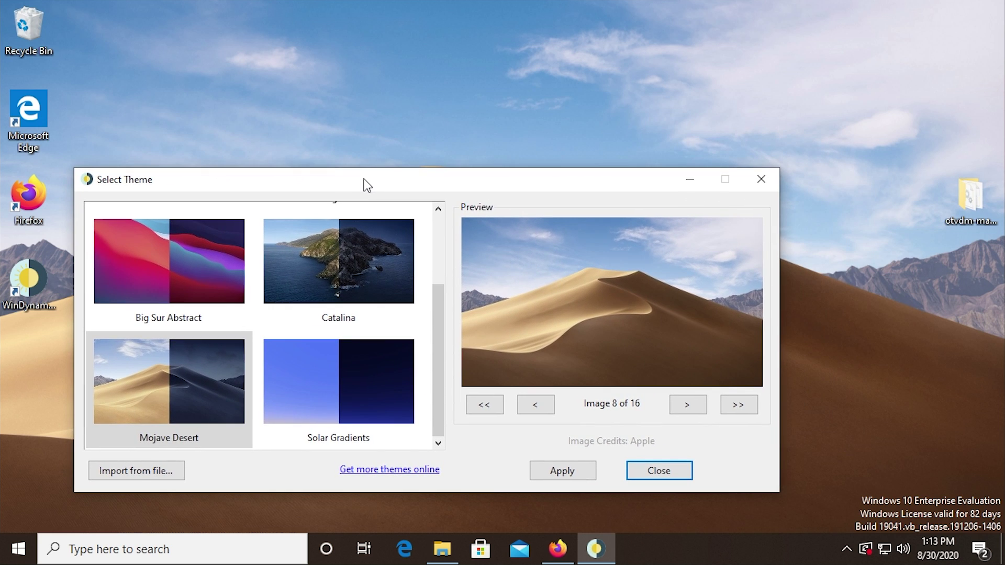
- Close the theme picker and dismiss the running-in-background notification
click(763, 185)
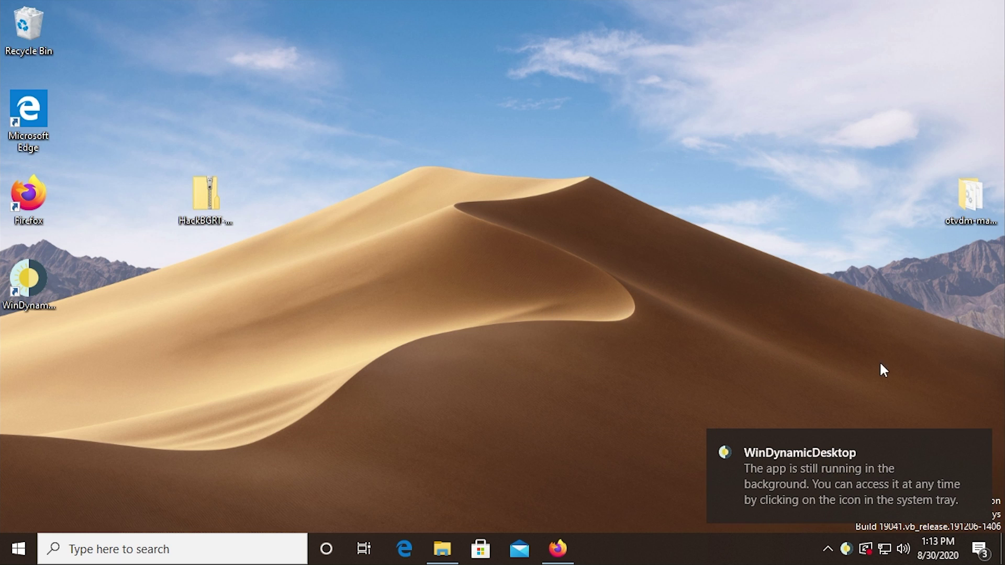
click(976, 445)
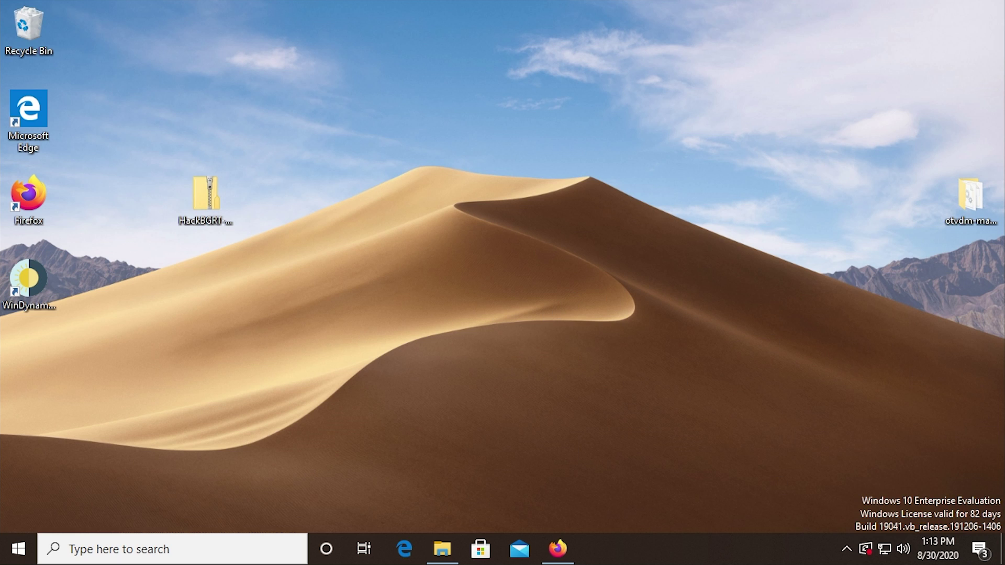
click(846, 547)
click(607, 424)
- Set the system clock manually to 5:14 PM to see the sunset Mojave wallpaper
right_click(944, 552)
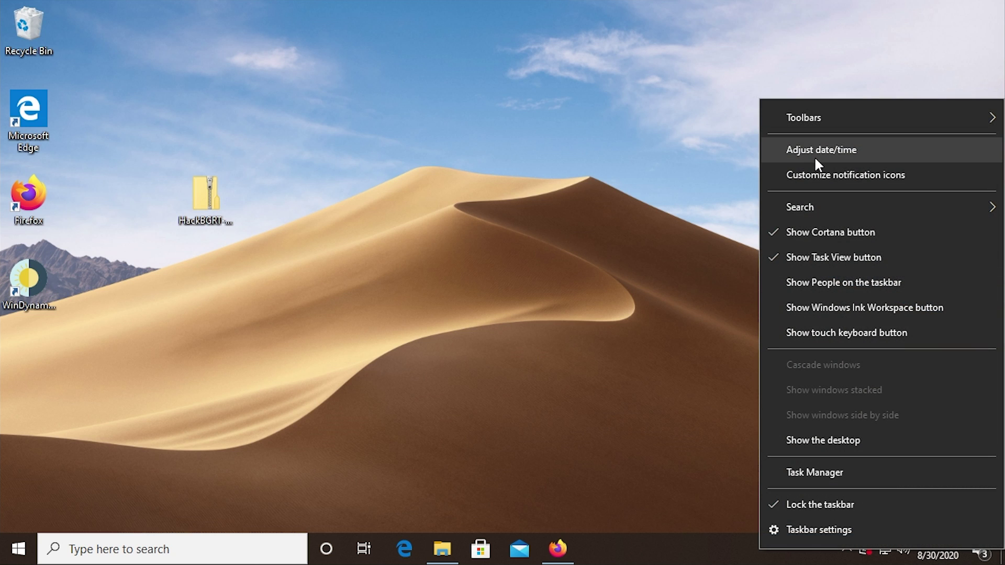
click(815, 152)
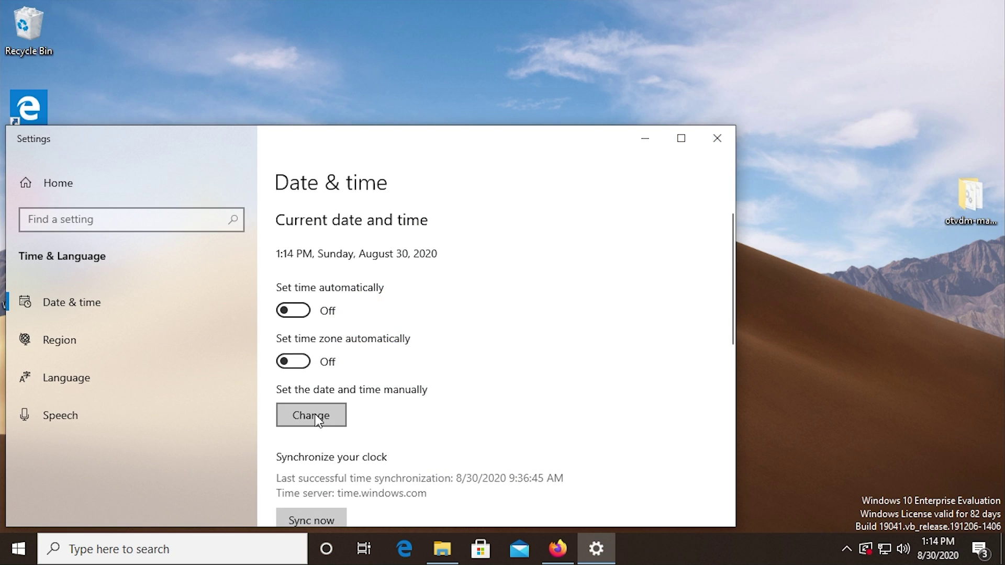
click(314, 417)
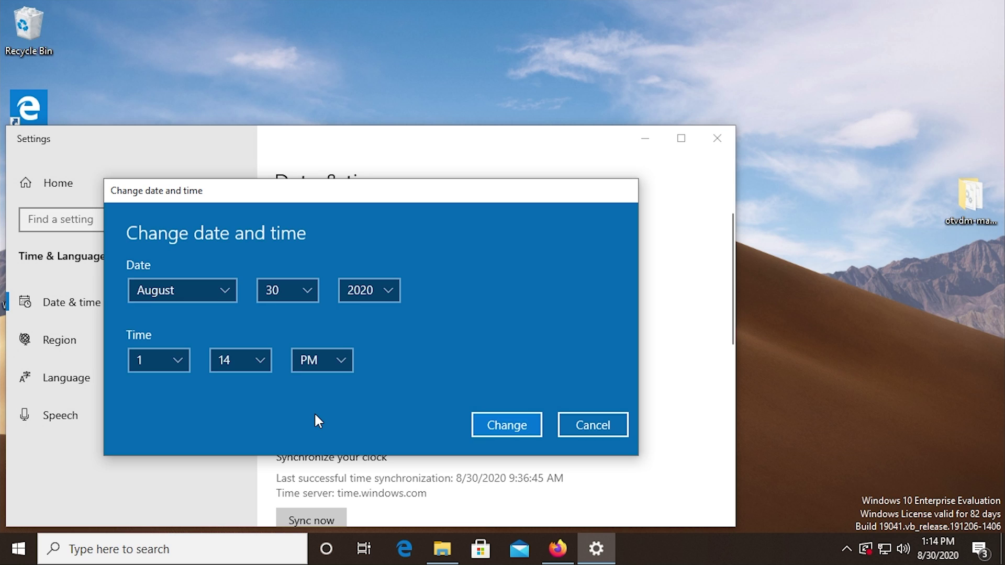
click(152, 357)
scroll(160, 344, down, 3)
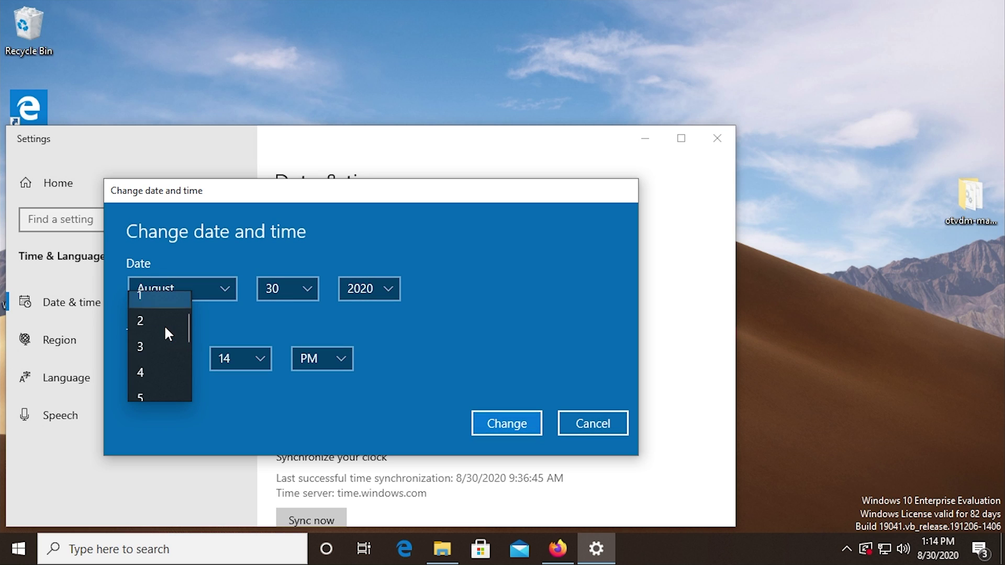
click(156, 360)
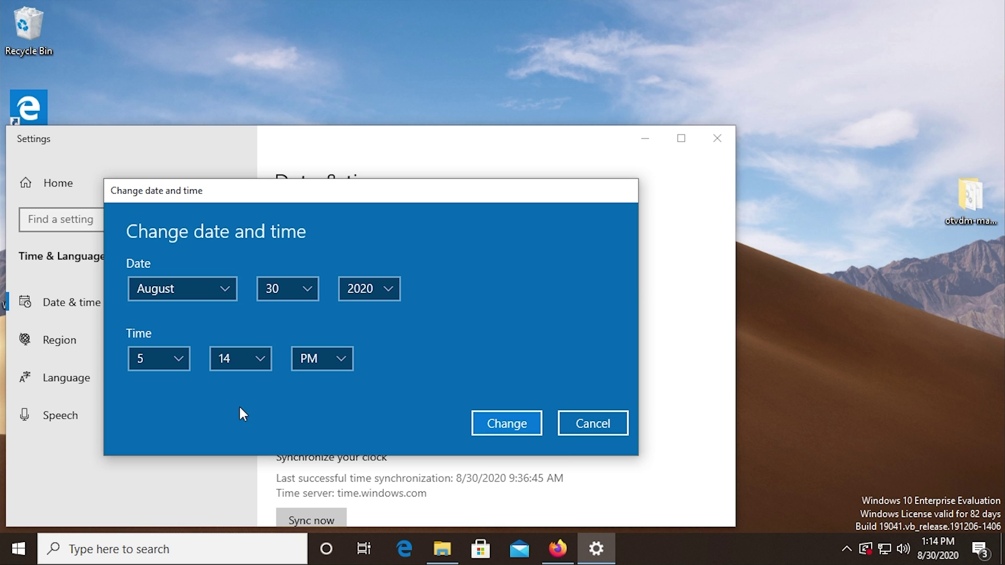
click(513, 426)
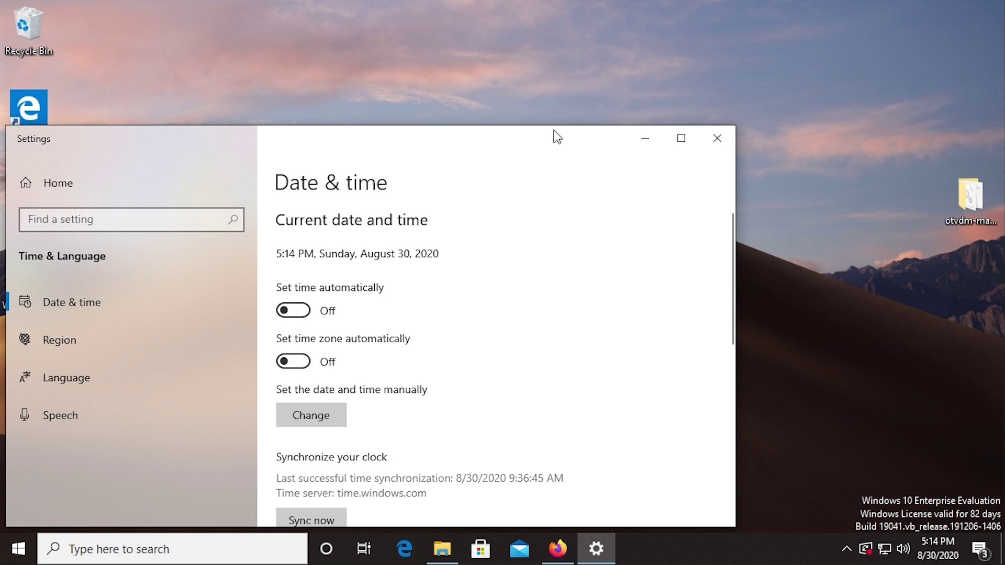
drag(554, 135, 569, 294)
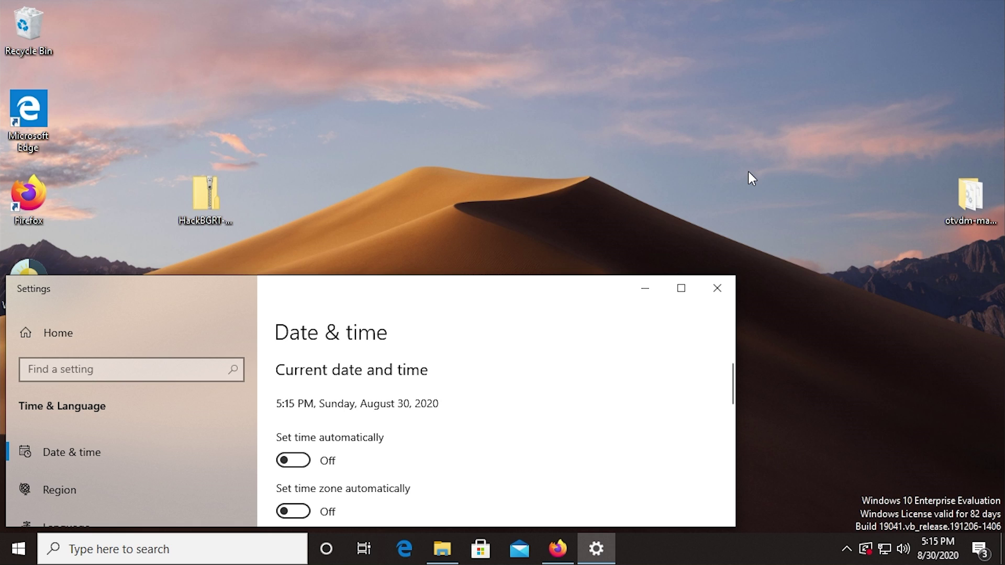
click(847, 549)
right_click(847, 523)
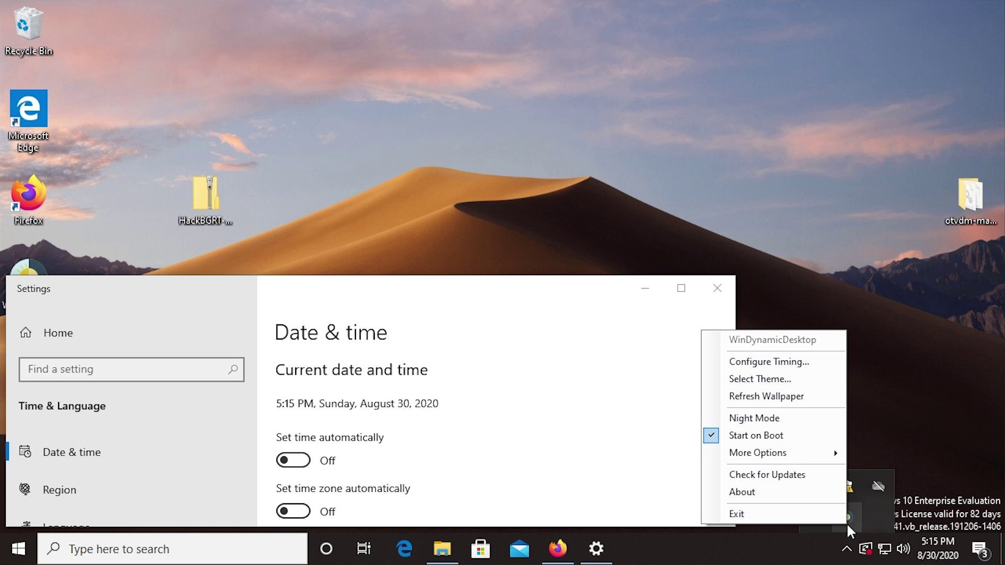
click(760, 379)
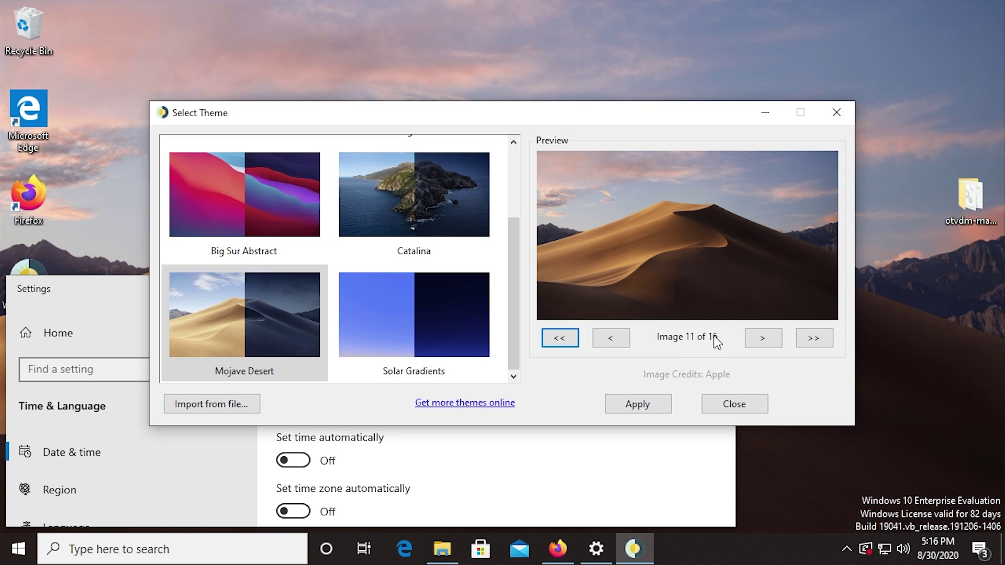
click(608, 340)
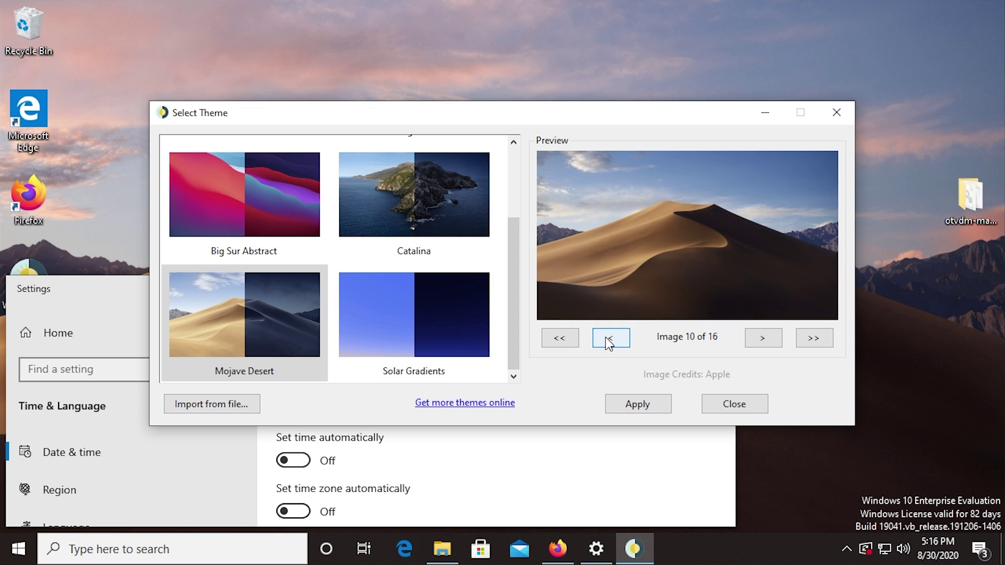
click(609, 340)
click(754, 342)
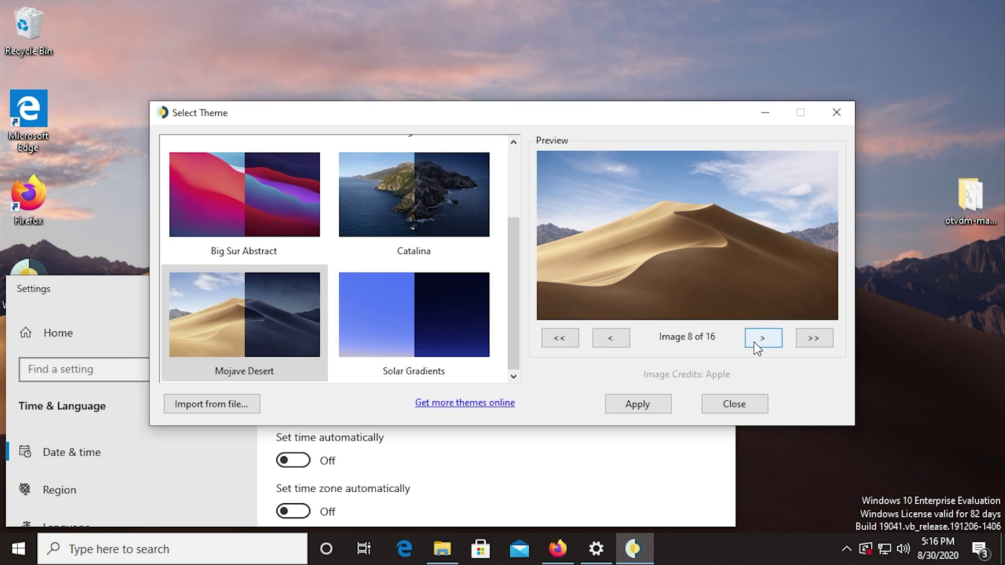
click(755, 343)
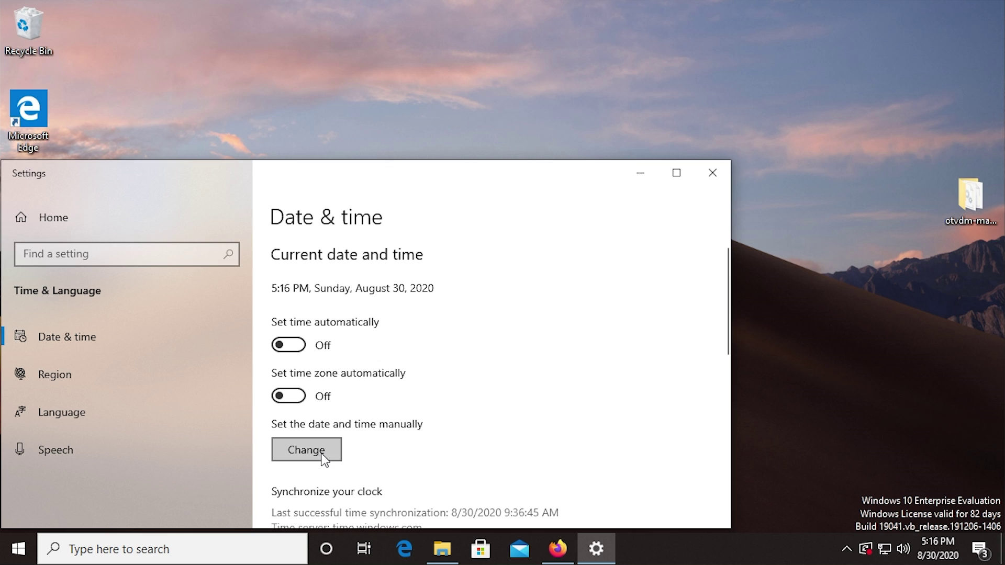
- Change the clock hour to 10 for 10:16 PM, then close Settings with Alt+F4
click(321, 454)
click(174, 375)
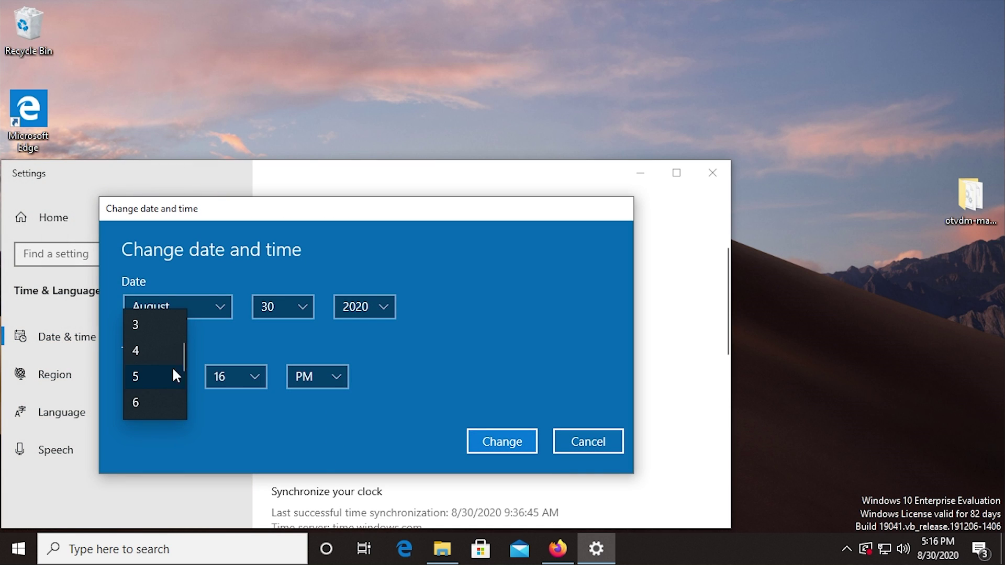
scroll(172, 366, down, 2)
click(147, 372)
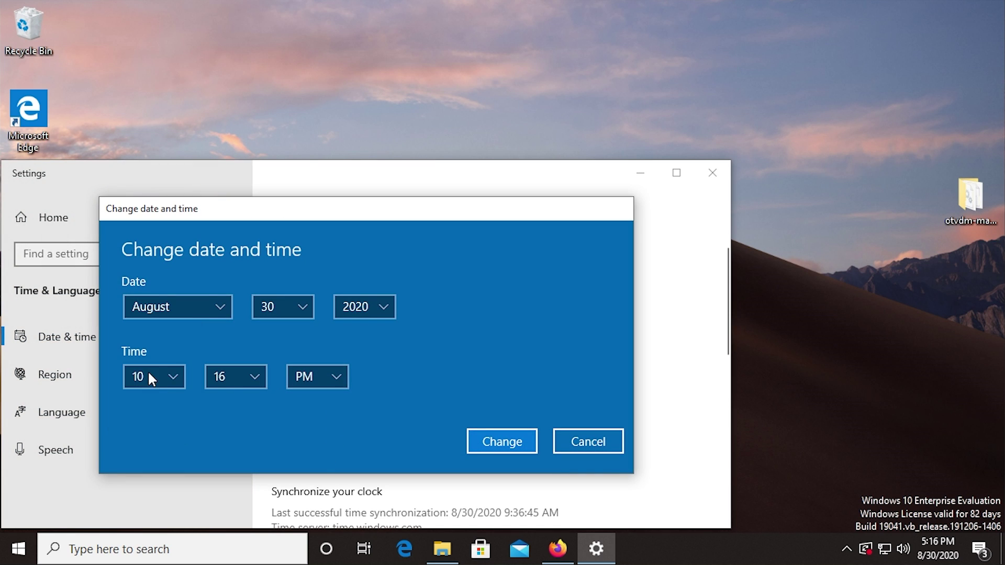
click(506, 443)
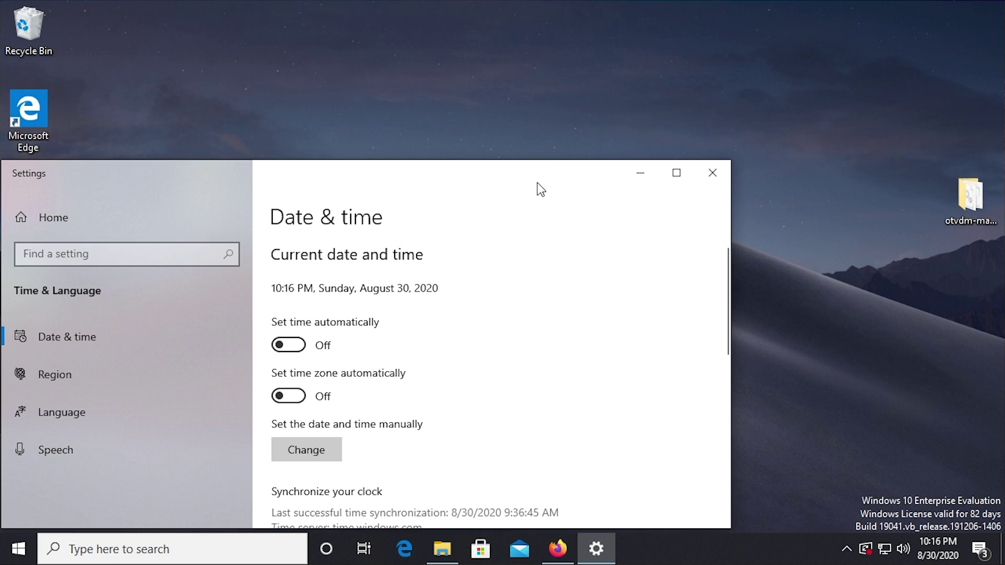
drag(537, 183, 512, 195)
key(alt+F4)
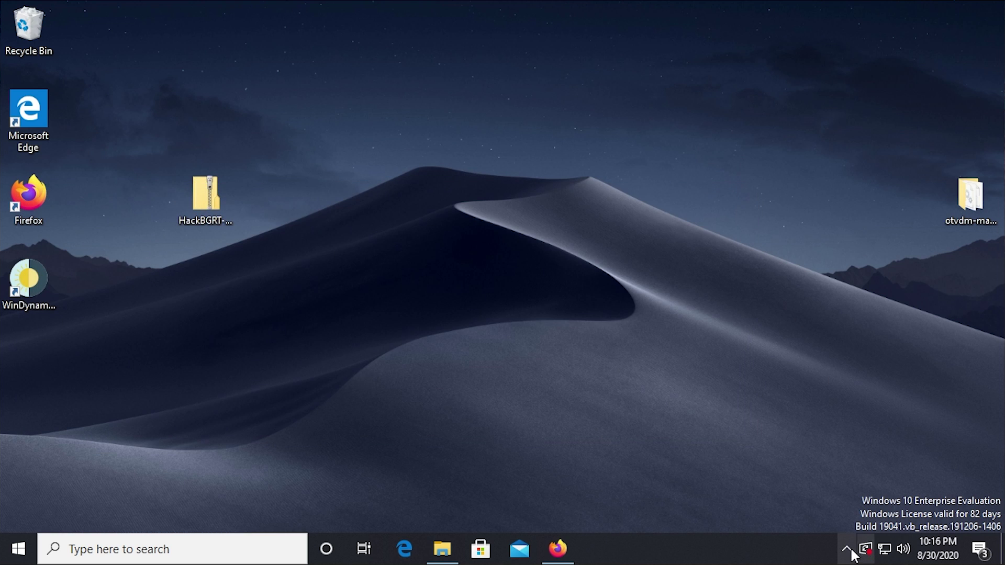
click(847, 548)
right_click(846, 517)
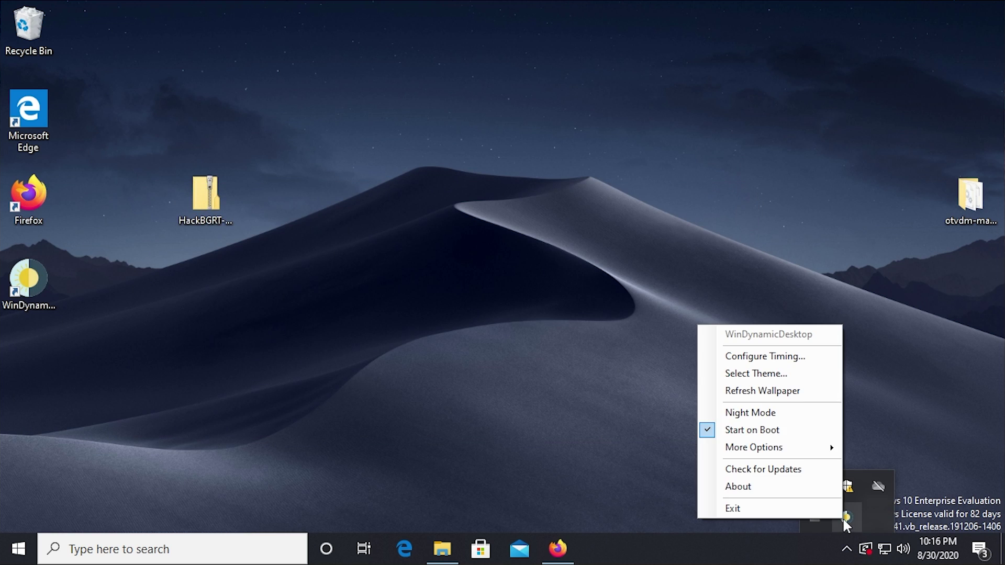
click(760, 375)
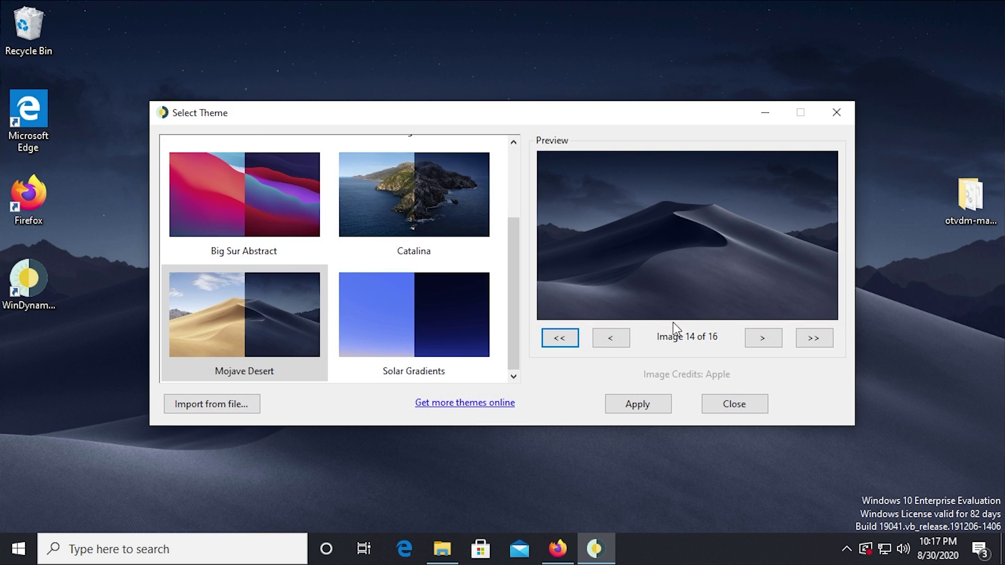
click(762, 340)
click(762, 339)
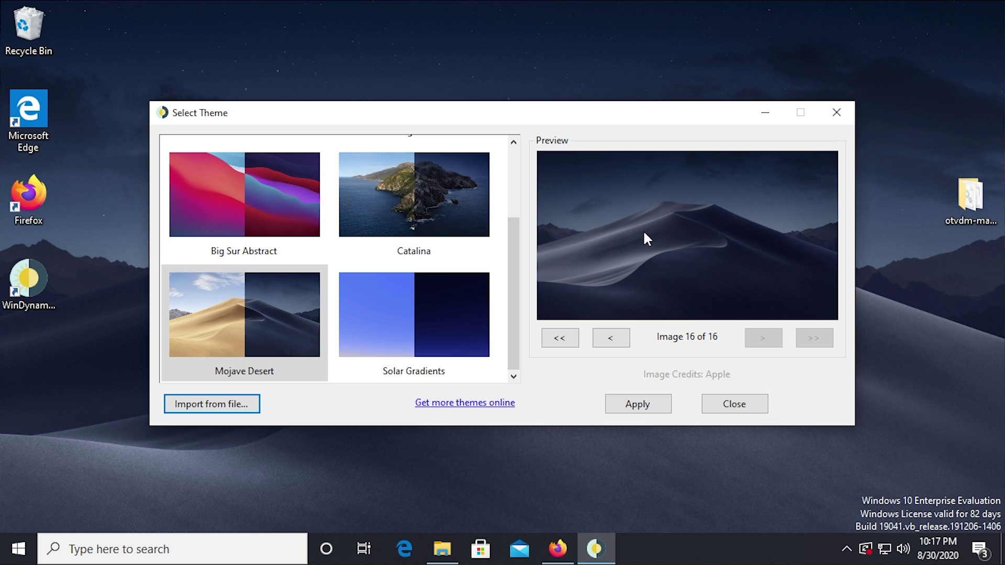
click(560, 339)
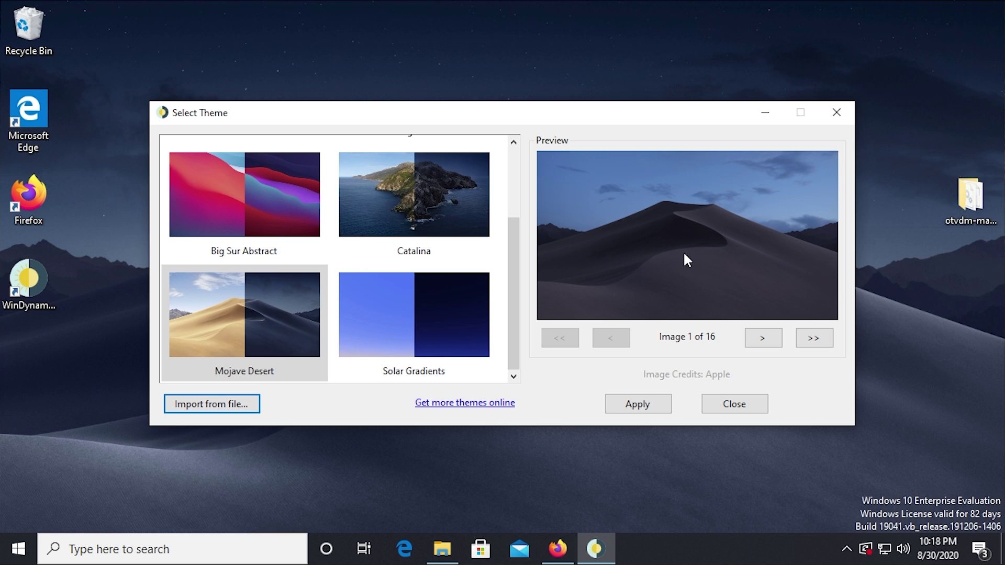
click(836, 121)
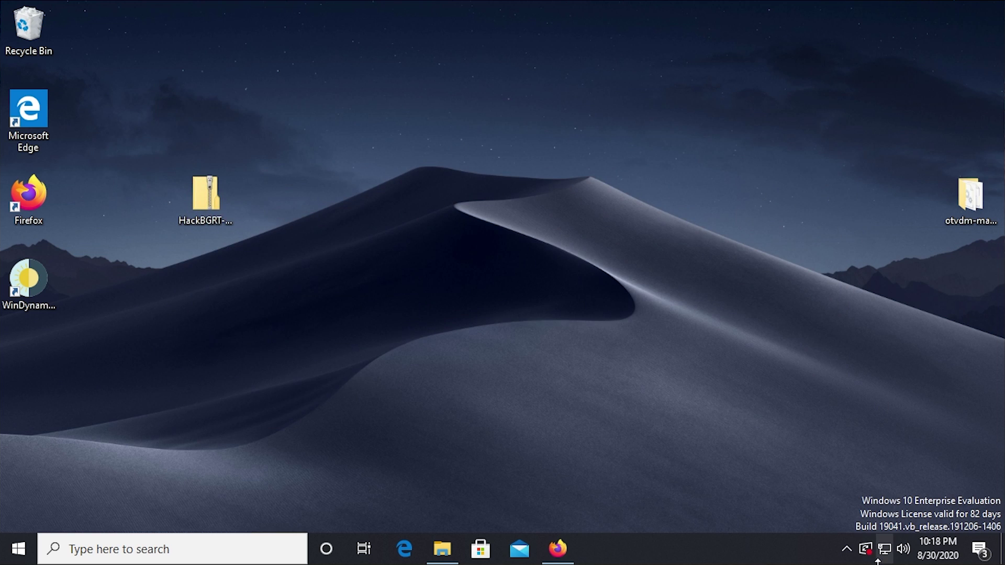
click(847, 548)
- Move the clock forward to 6:00 AM on 8/31/2020 to show the morning dune
right_click(942, 550)
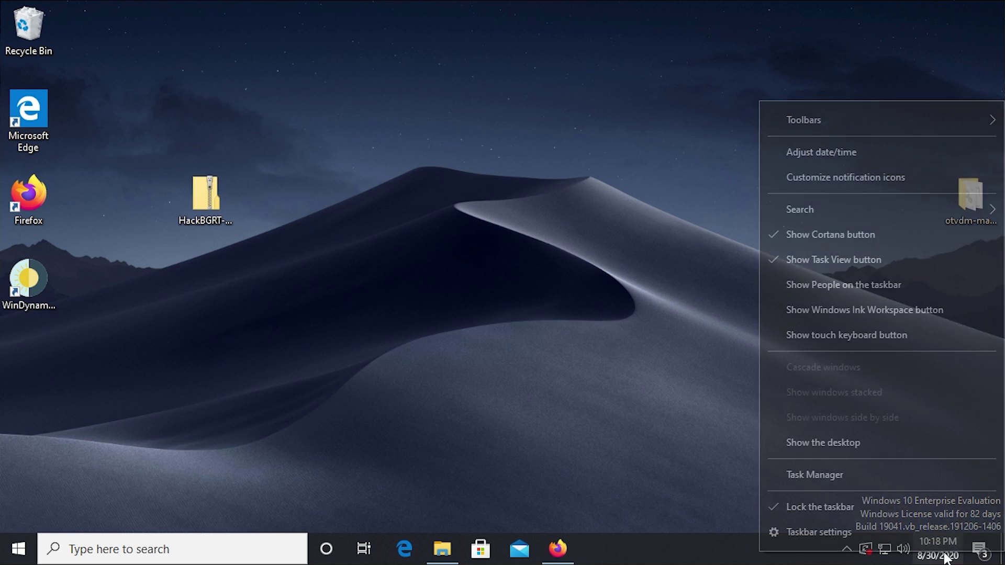
click(823, 154)
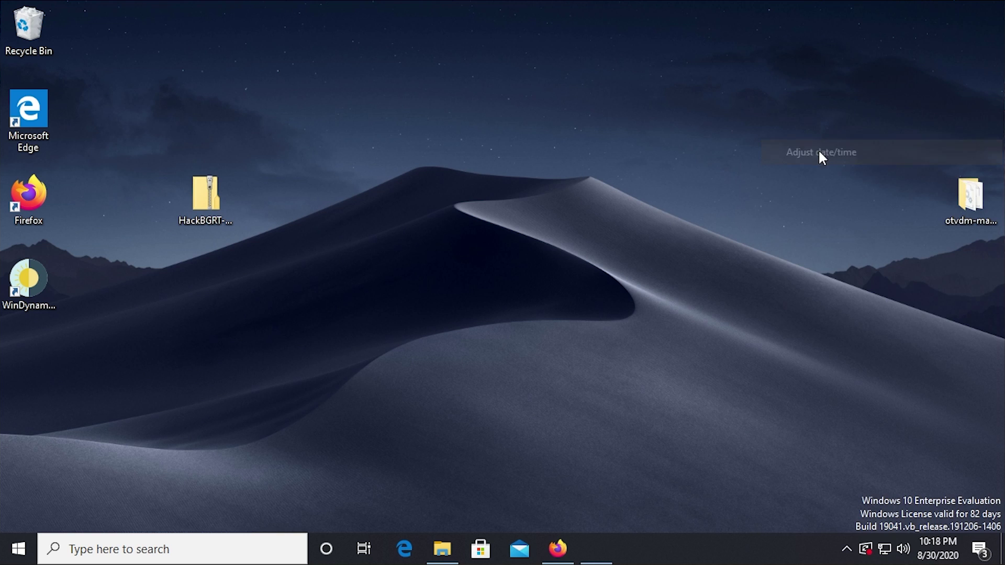
scroll(407, 300, down, 3)
scroll(405, 296, down, 1)
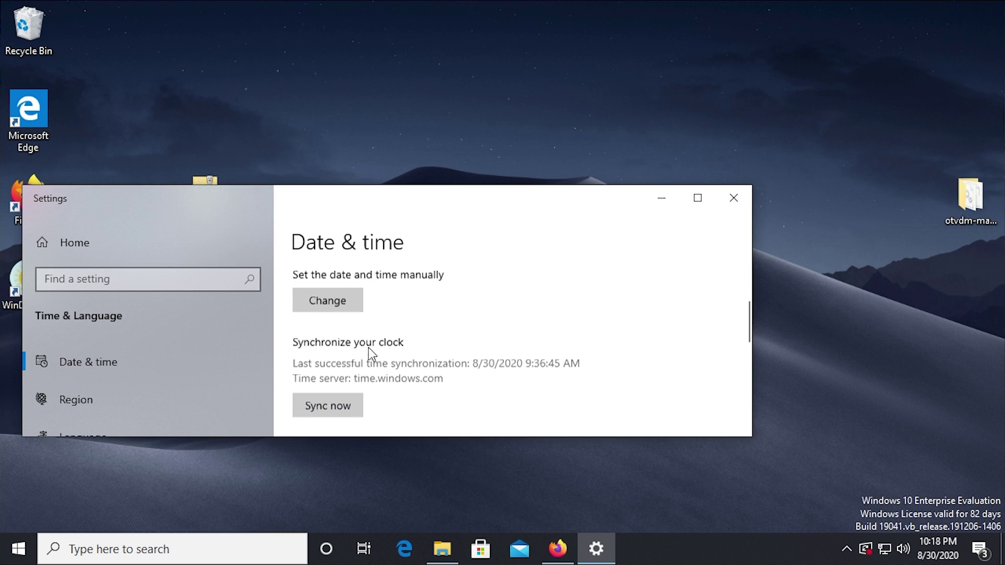
click(327, 287)
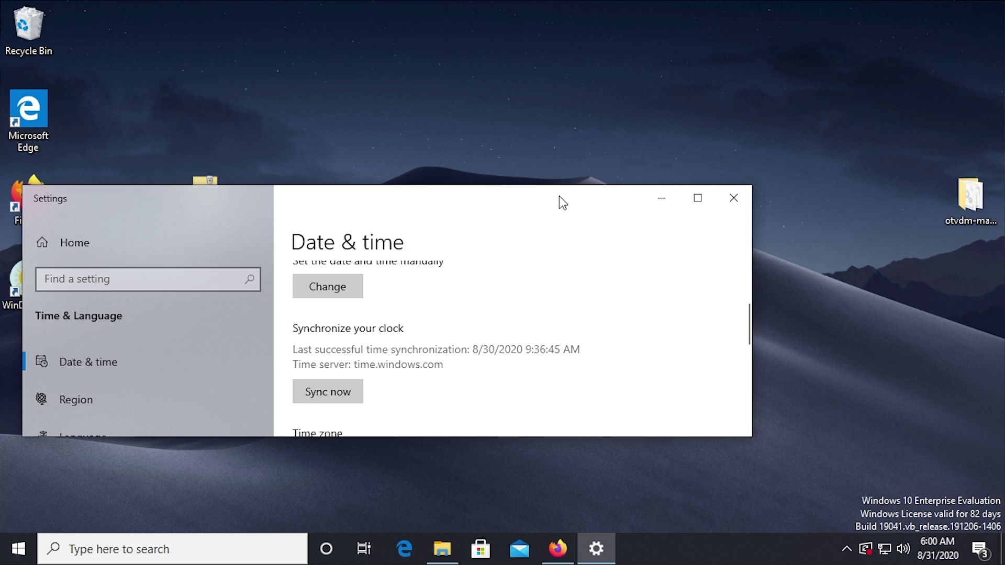
drag(559, 197, 537, 352)
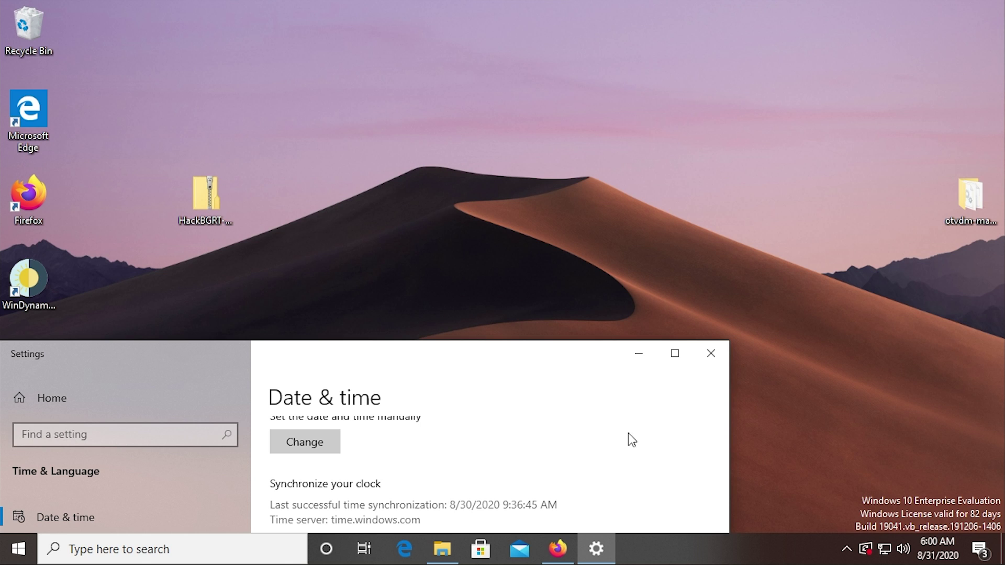
- Open WinDynamicDesktop's Select Theme window from its tray icon menu
click(847, 547)
right_click(844, 518)
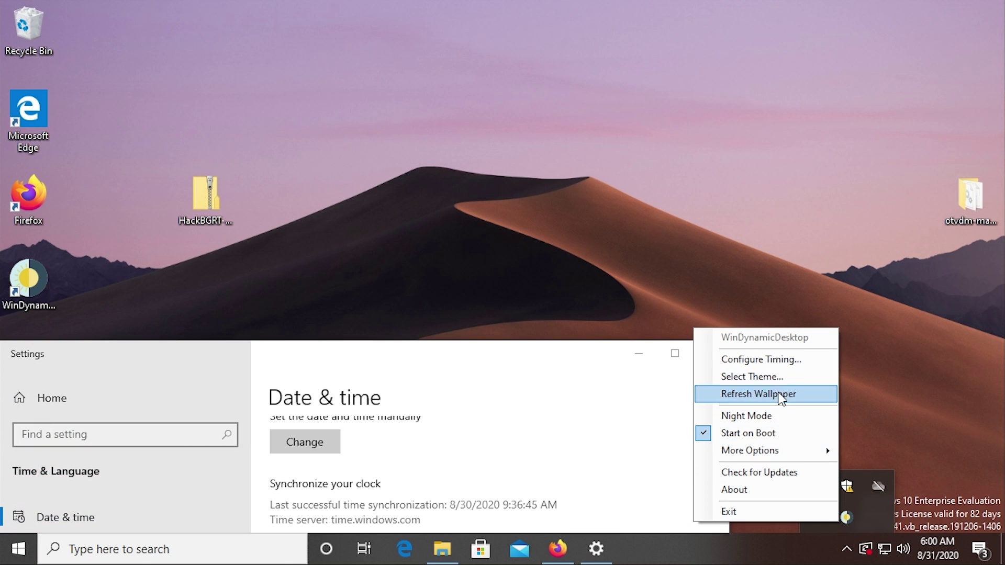
click(767, 376)
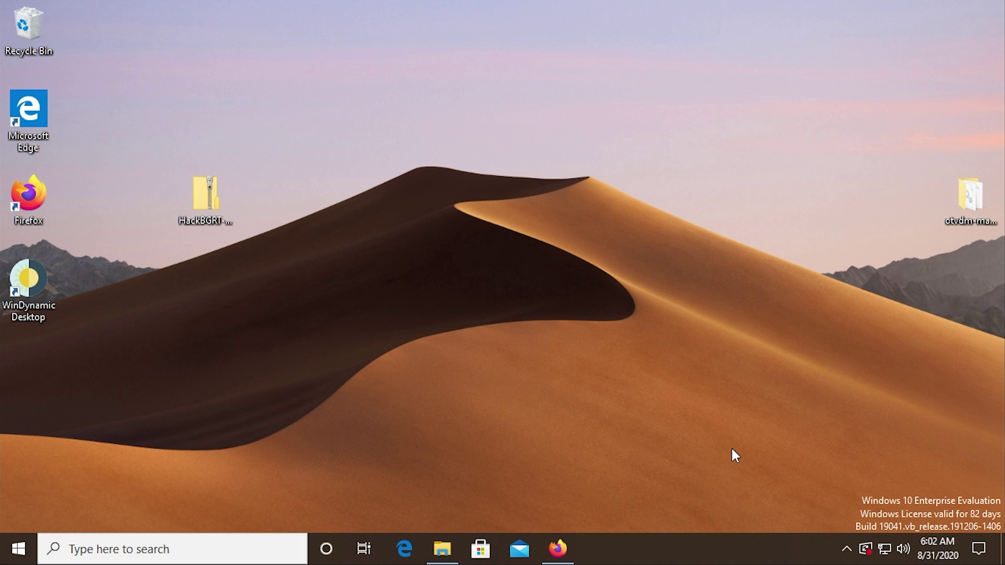
- Turn on WinDynamicDesktop's Night Mode so the night dune shows at 6:02 AM
click(845, 548)
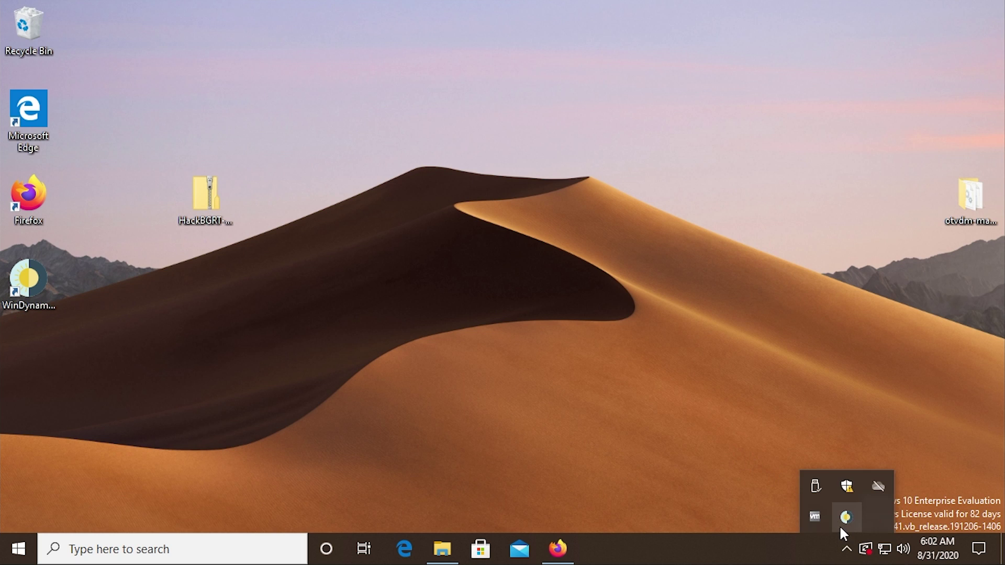
right_click(846, 516)
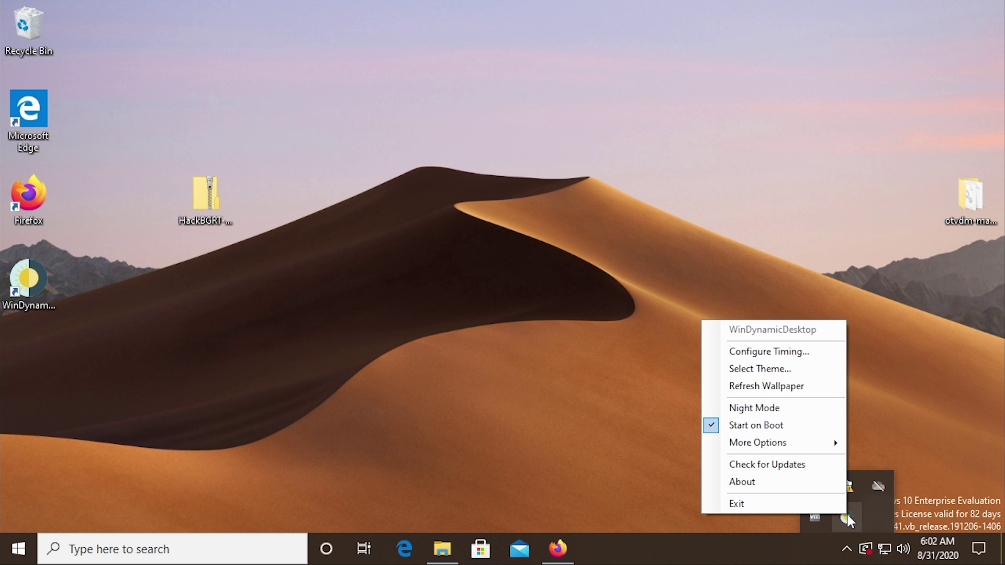
click(772, 414)
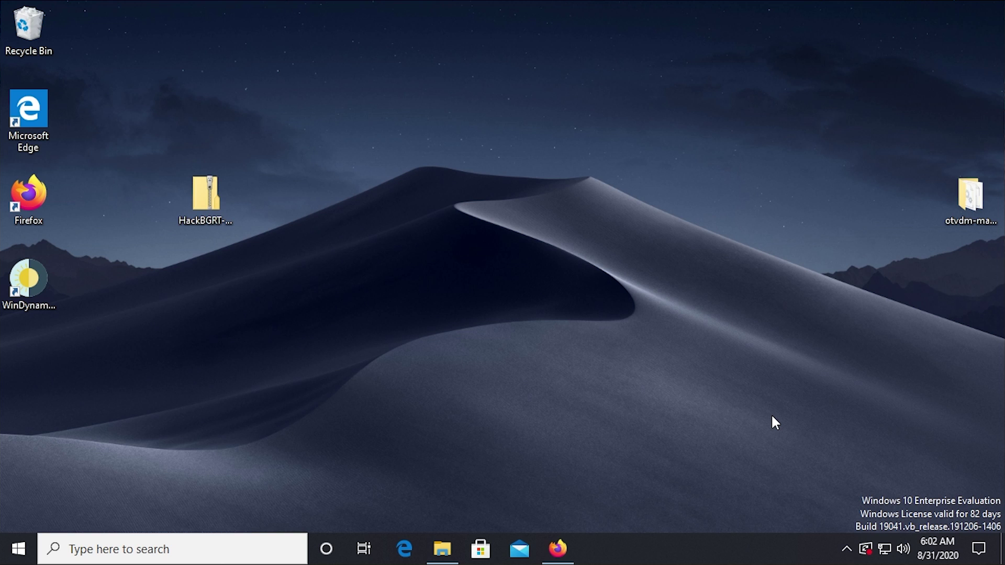
click(847, 548)
right_click(878, 482)
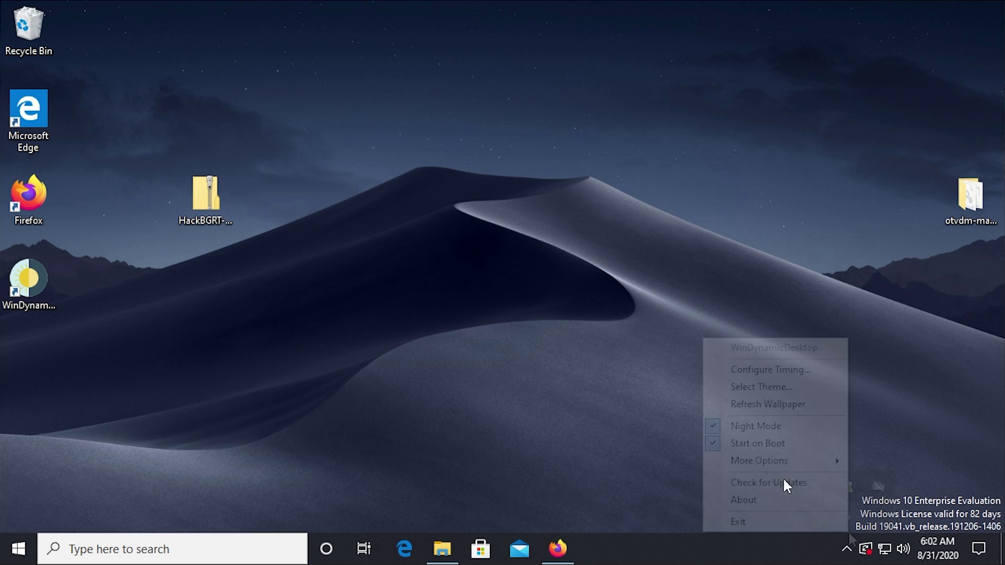
- Preview the Catalina theme in Select Theme, then follow the 'Get more themes online' link
click(785, 388)
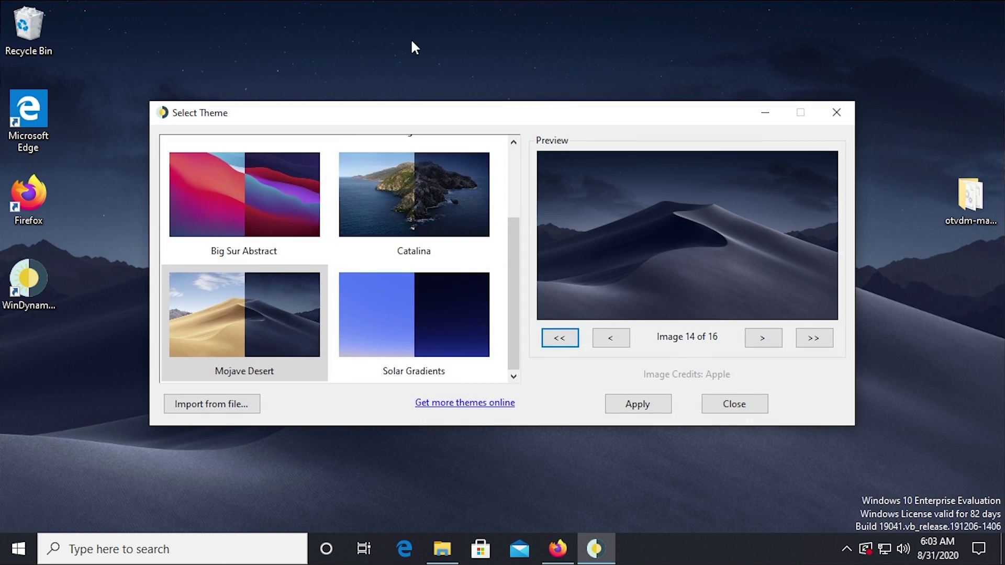
scroll(455, 262, up, 2)
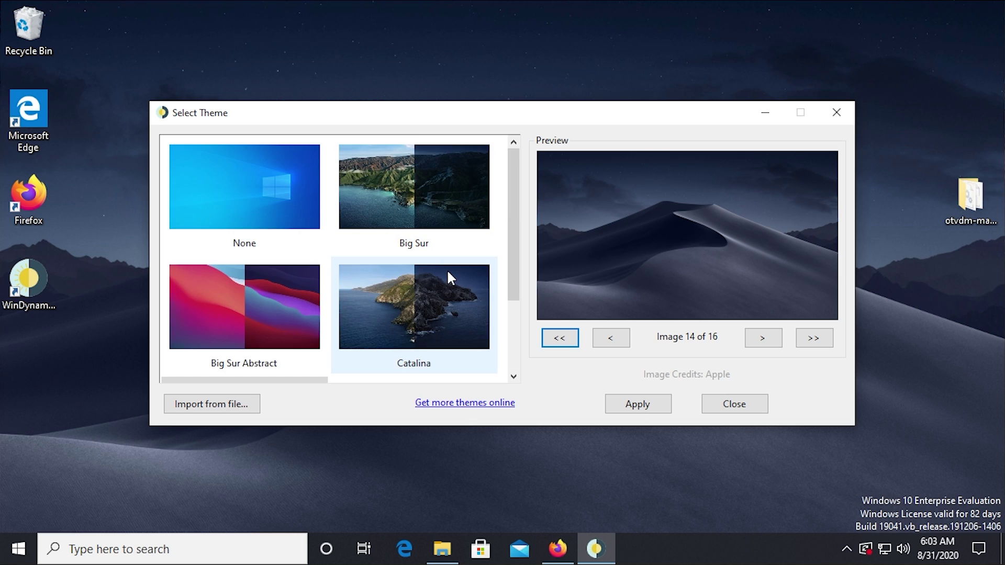
scroll(416, 303, down, 2)
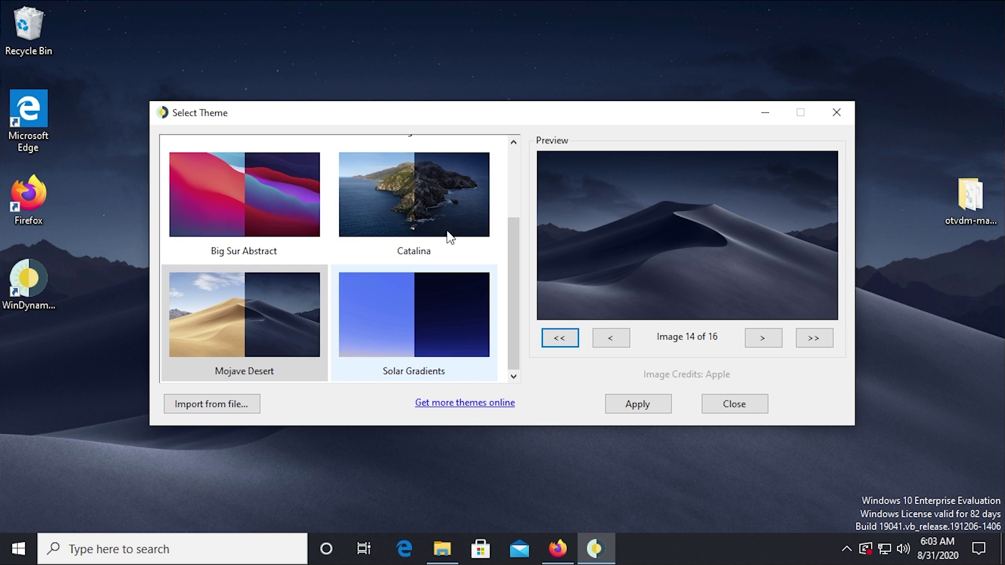
scroll(404, 148, up, 2)
scroll(415, 199, down, 2)
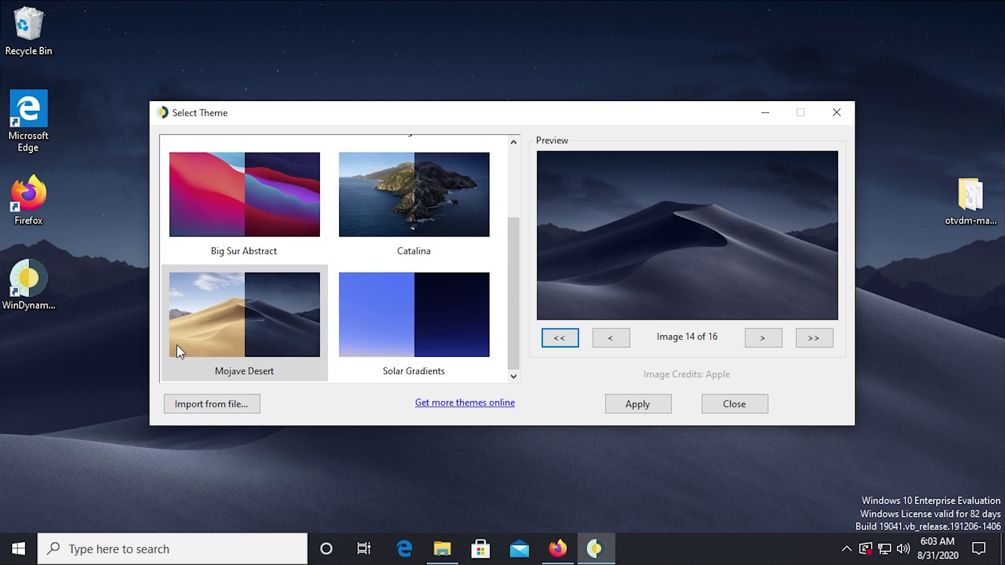
click(434, 224)
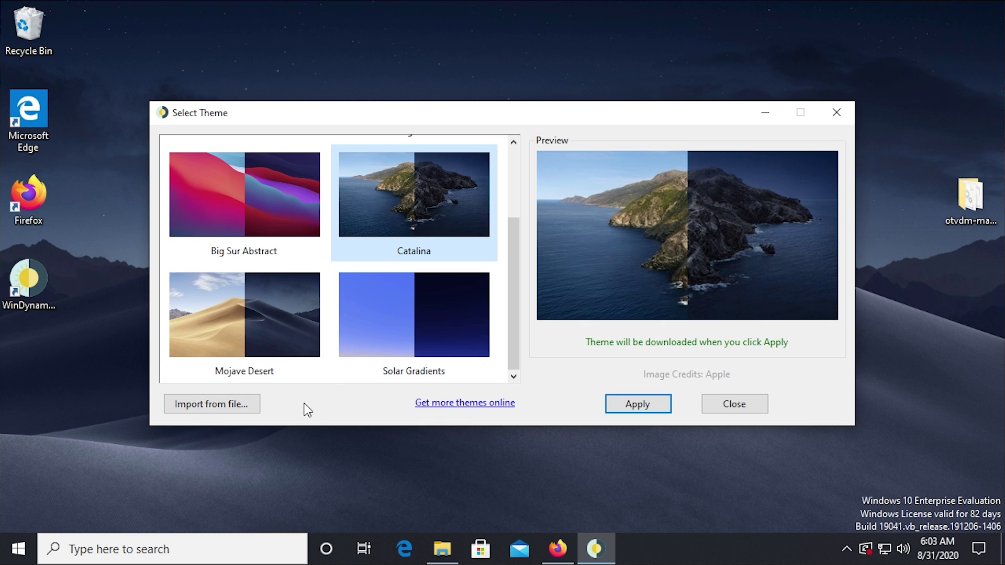
click(445, 409)
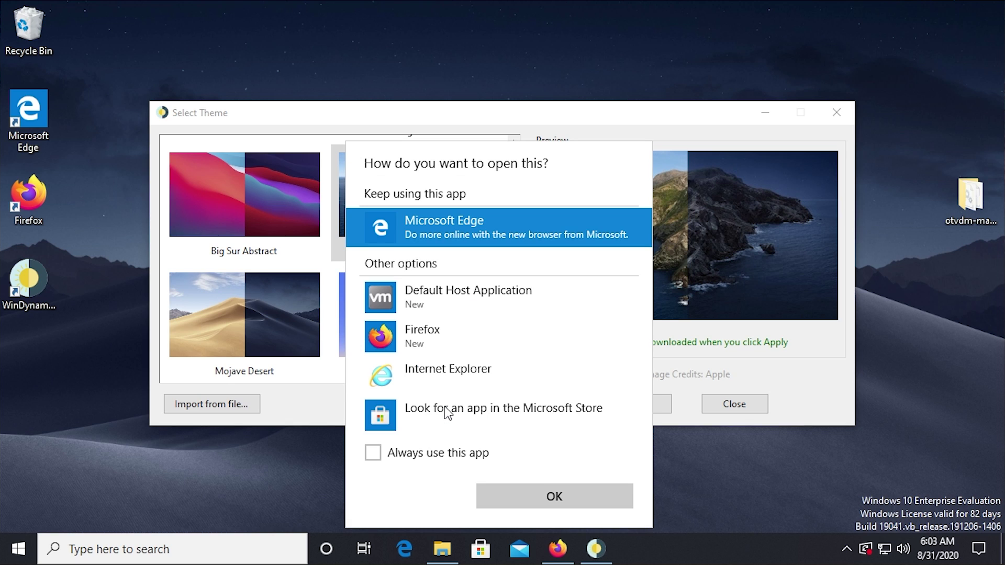
- Open windd.info/themes in Firefox and scroll through the free and paid wallpaper gallery
click(410, 328)
click(539, 492)
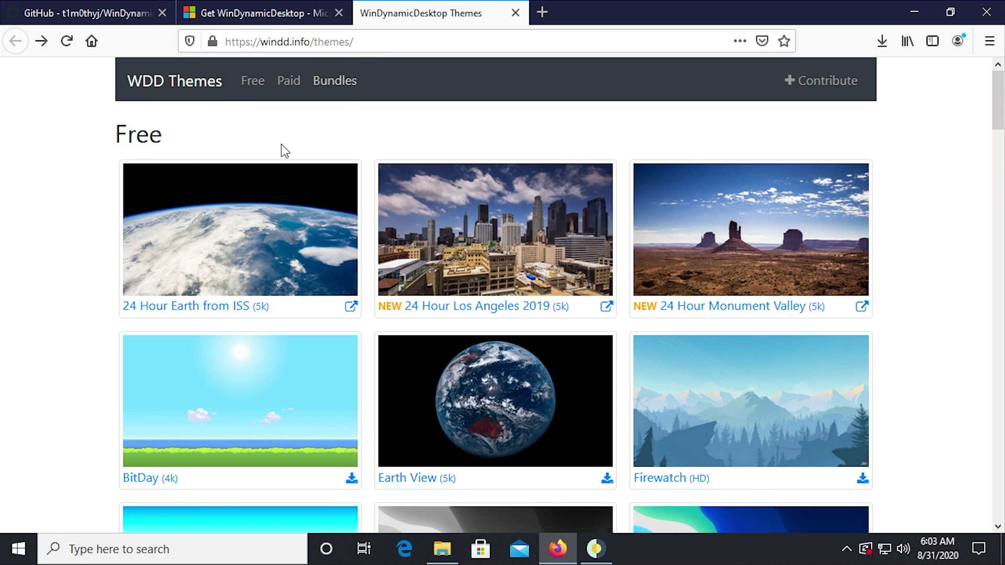
scroll(105, 340, down, 3)
scroll(262, 299, down, 20)
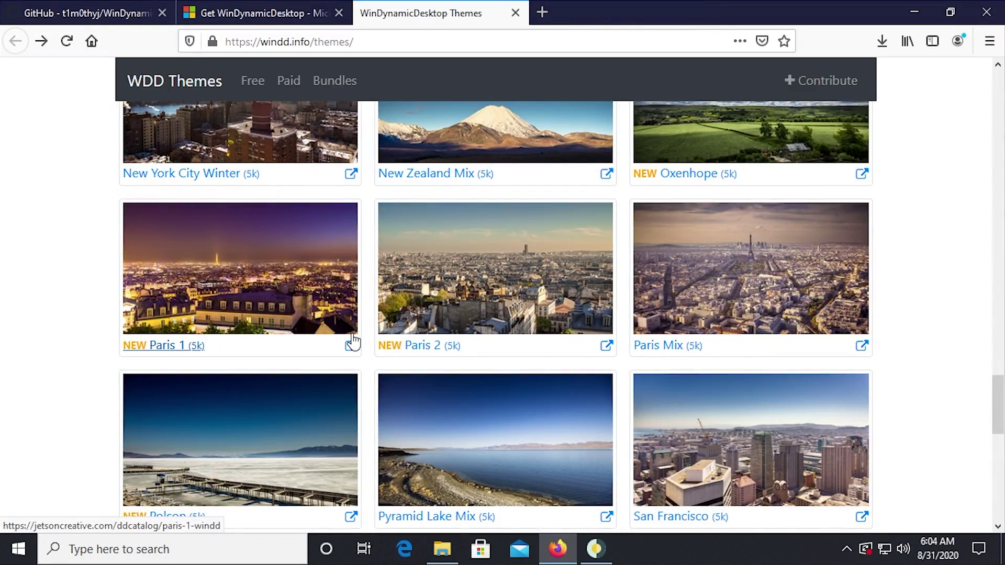
scroll(389, 342, up, 10)
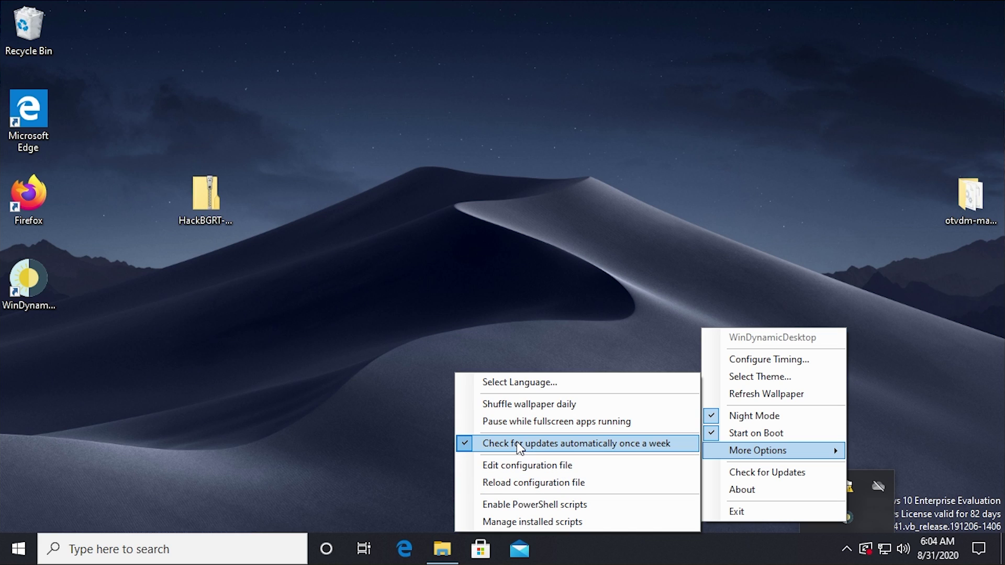
- Open WinDynamicDesktop's configuration file, choosing Notepad as the app for .conf files
click(531, 470)
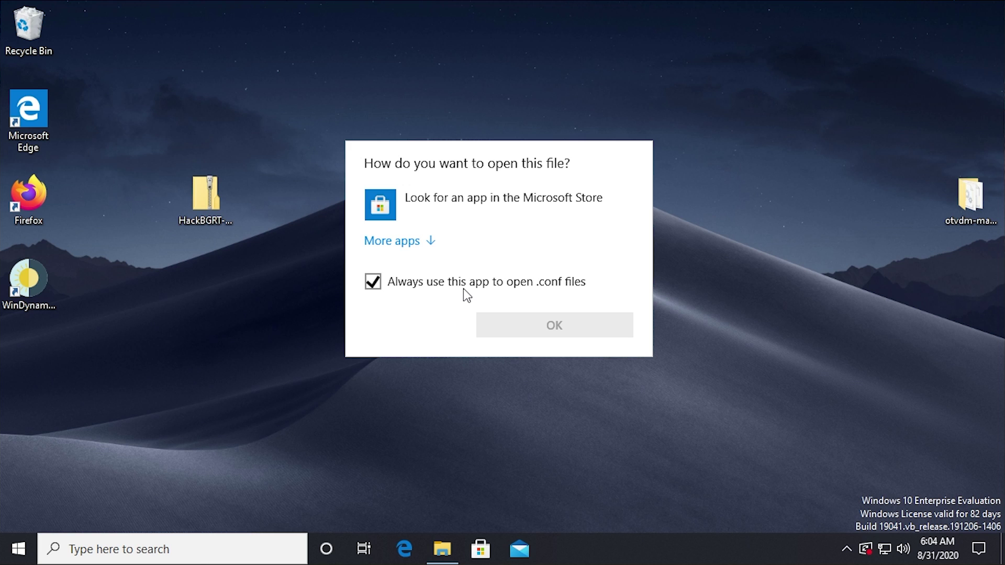
click(424, 242)
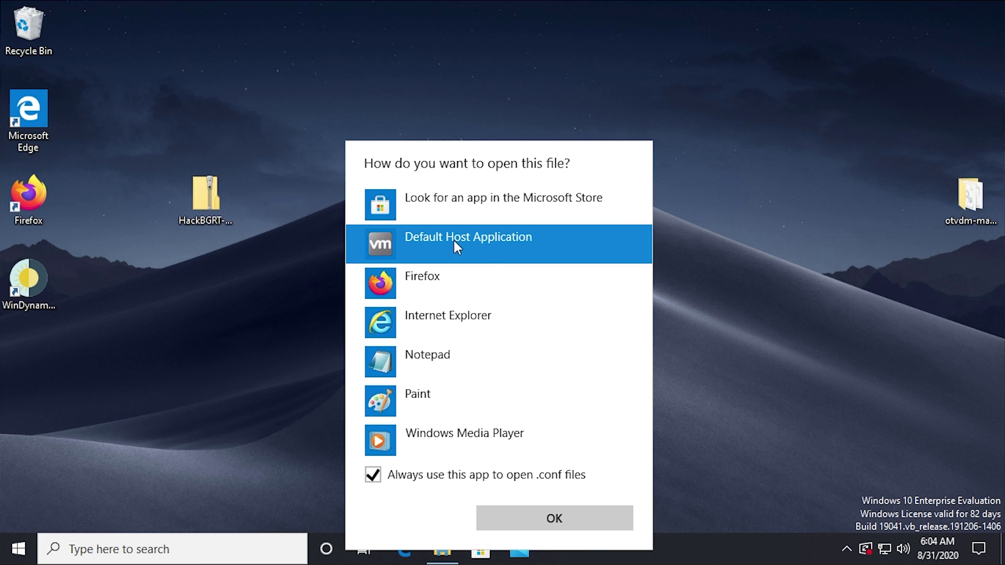
scroll(482, 321, down, 2)
click(471, 280)
click(554, 518)
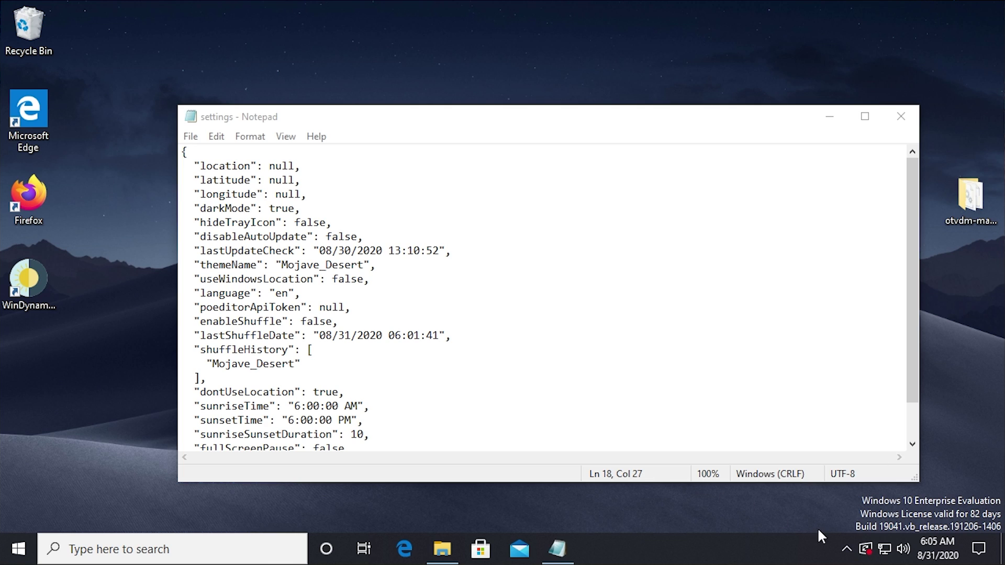
- Bring up WinDynamicDesktop's tray menu twice and dismiss it without choosing anything
click(853, 549)
right_click(845, 518)
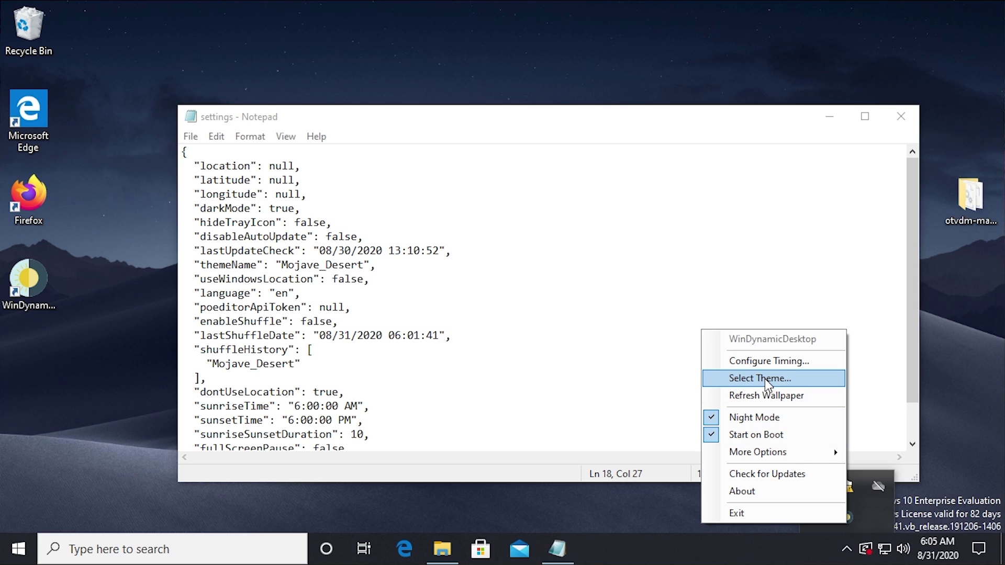
click(794, 471)
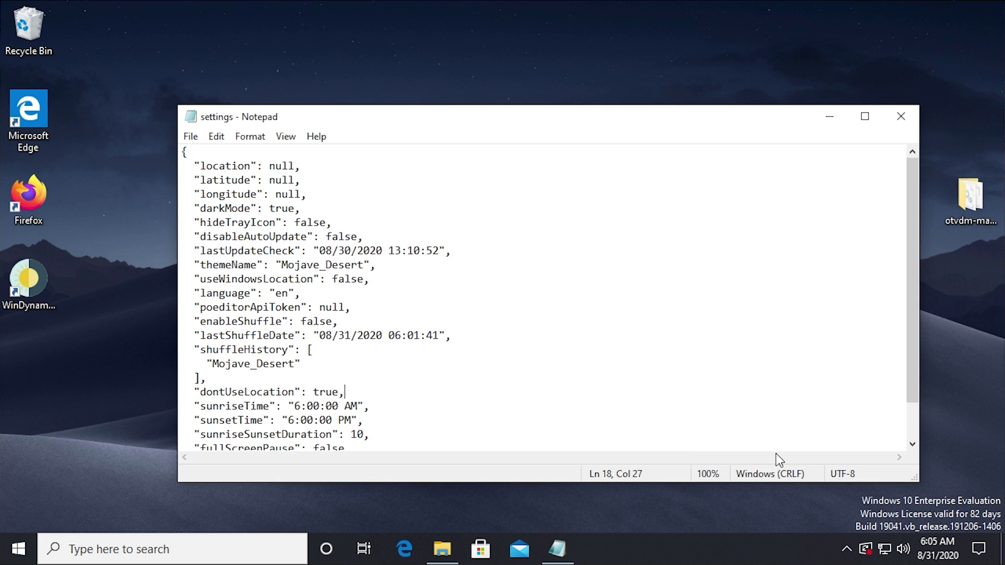
click(846, 552)
right_click(845, 518)
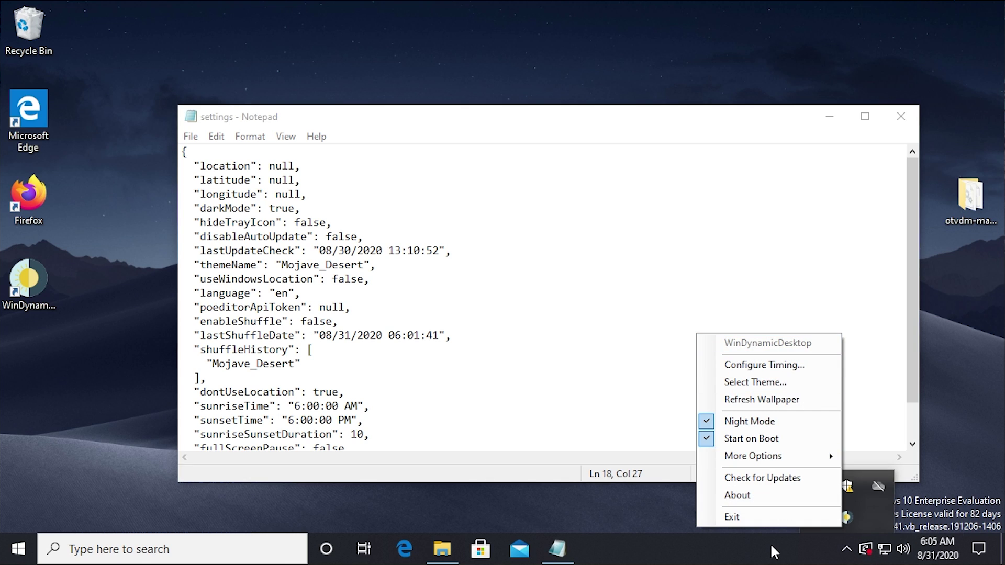
key(Escape)
- Read through settings.conf, selecting the useWindowsLocation, language, Mojave_Desert and disableAutoUpdate values without editing
scroll(544, 298, down, 1)
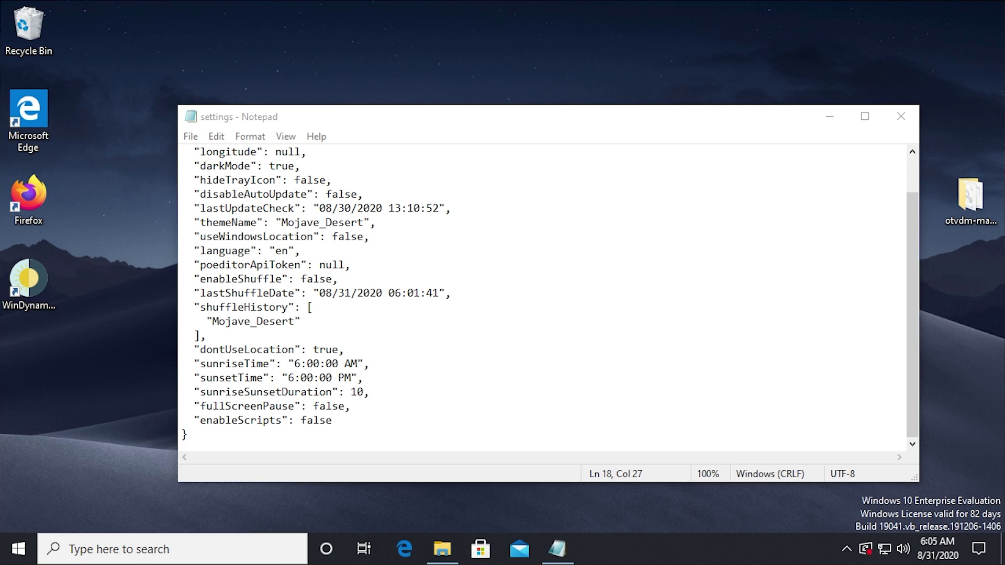
scroll(545, 298, up, 1)
drag(270, 293, 288, 293)
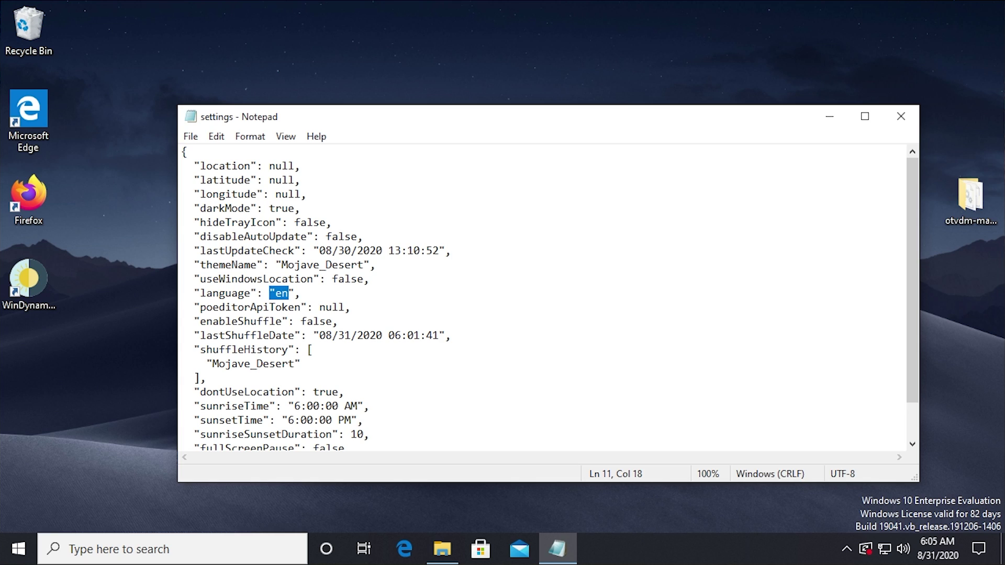
drag(330, 279, 363, 265)
click(355, 279)
click(281, 264)
click(344, 265)
drag(325, 236, 358, 237)
click(358, 236)
- Close the Notepad settings file and bring up WinDynamicDesktop's tray menu
click(901, 116)
click(846, 548)
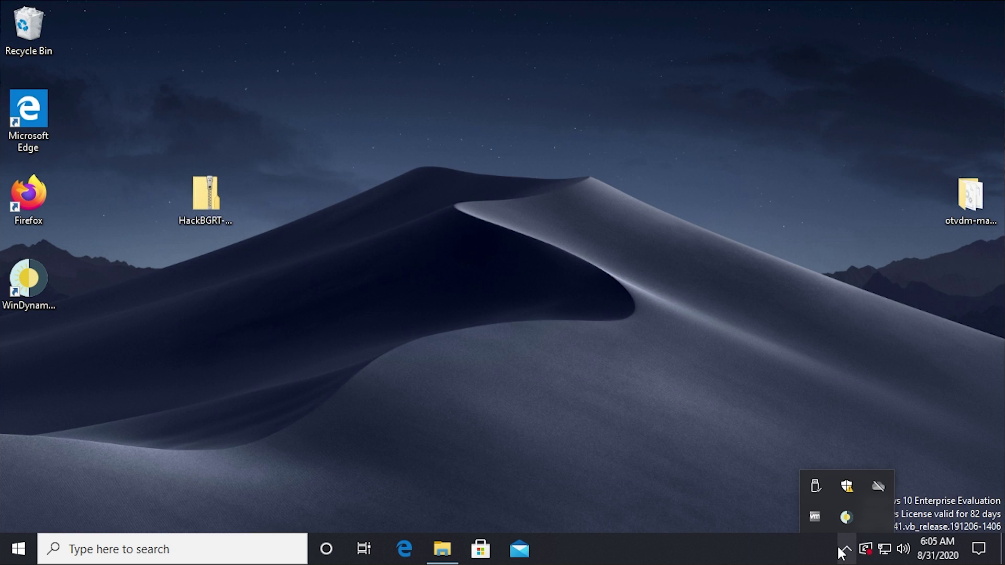
right_click(846, 517)
mouse_move(772, 447)
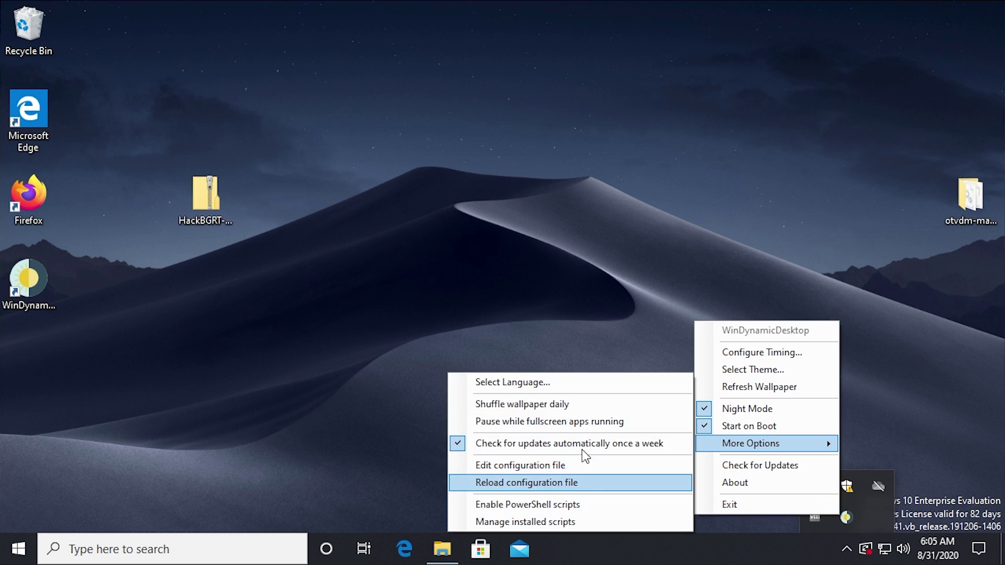
click(607, 511)
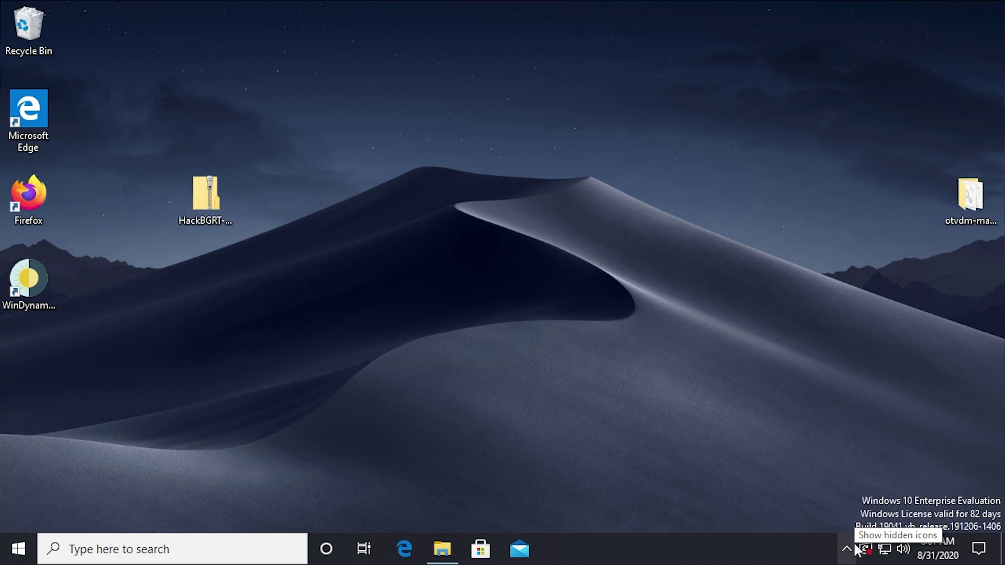
- Open About WinDynamicDesktop 4.2.0 from the tray and follow its 'donating' link
click(856, 547)
right_click(842, 519)
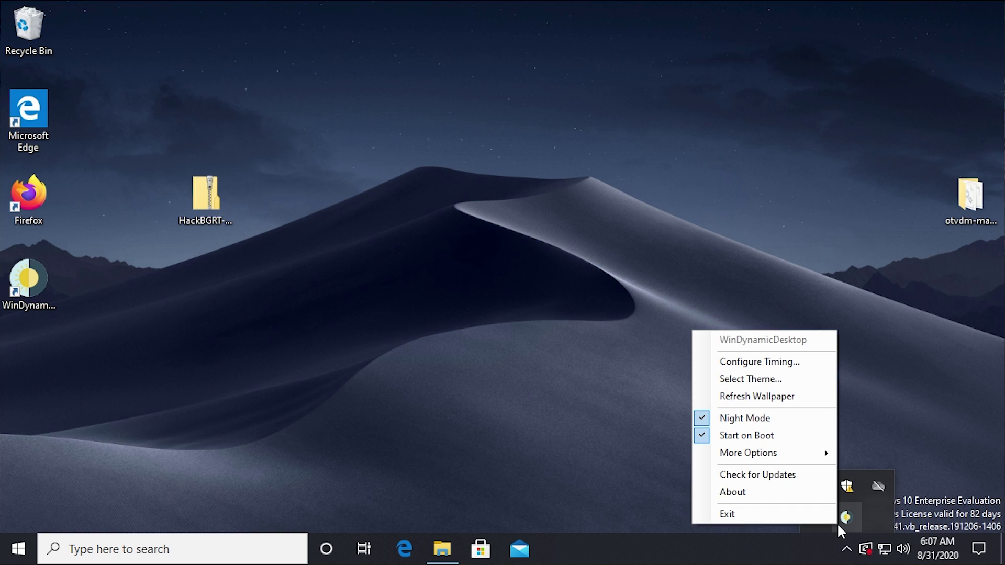
click(759, 492)
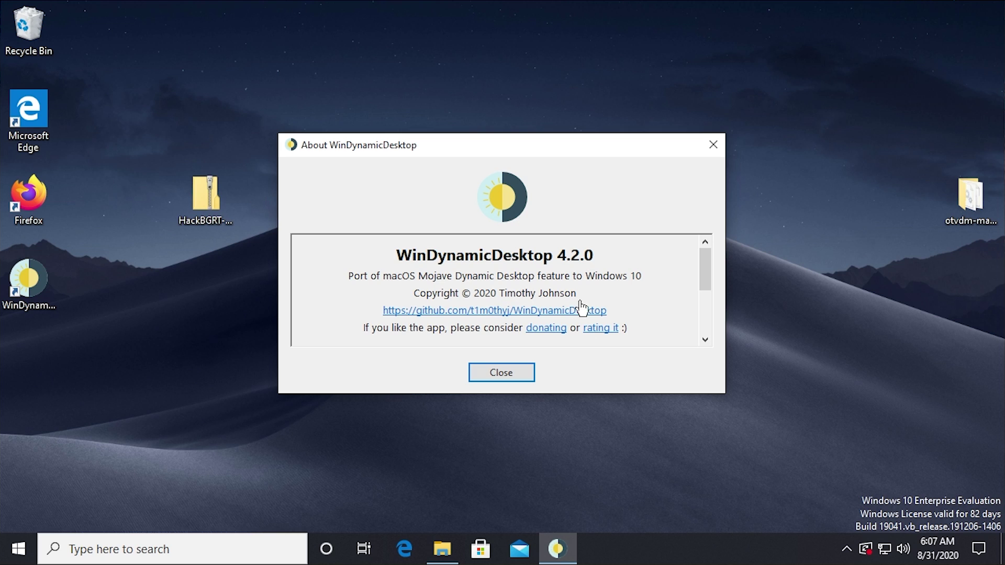
scroll(708, 276, down, 2)
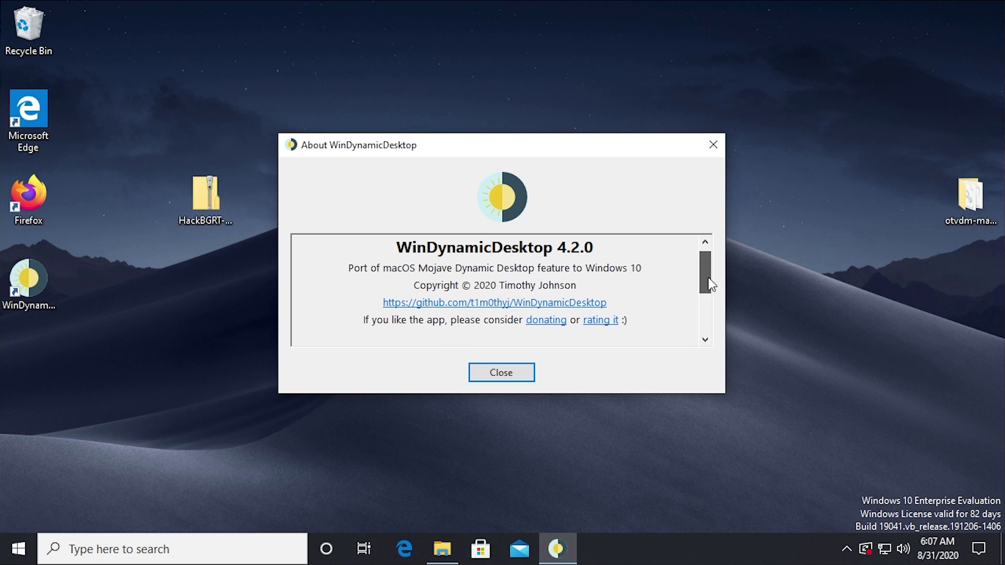
click(536, 288)
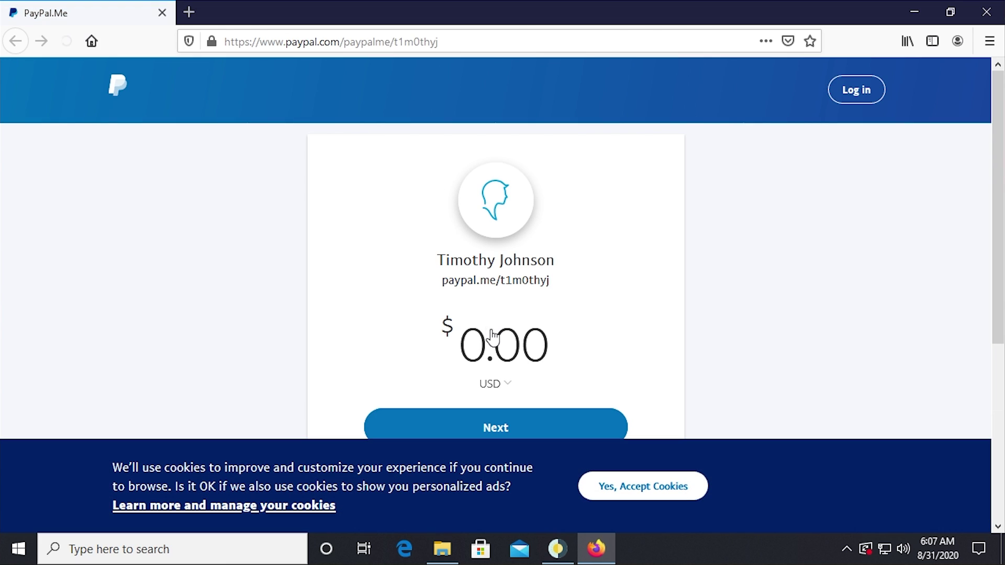
- Scroll over the PayPal.Me donation page, then close Firefox
scroll(525, 343, down, 5)
scroll(525, 343, up, 5)
click(988, 16)
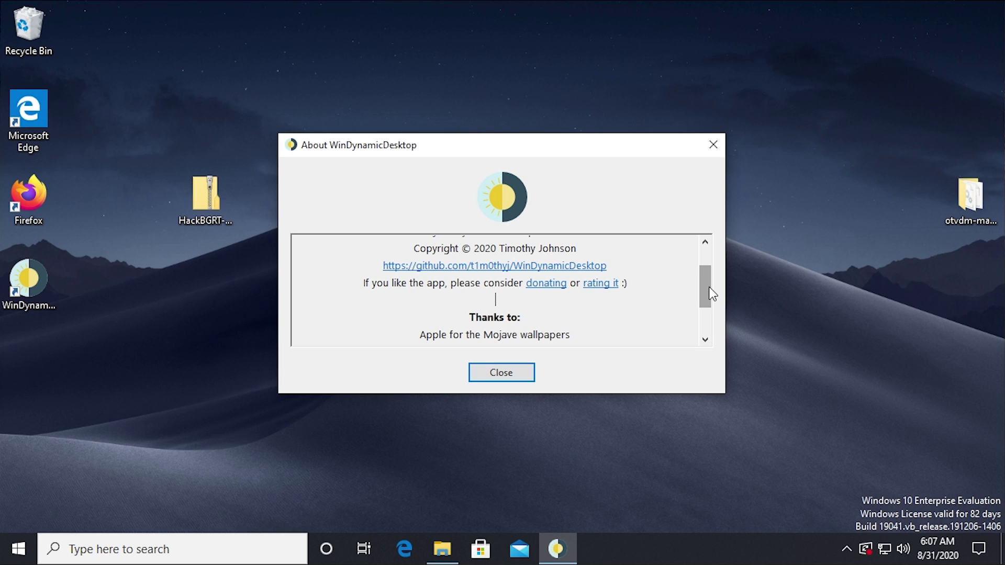
drag(711, 293, 696, 334)
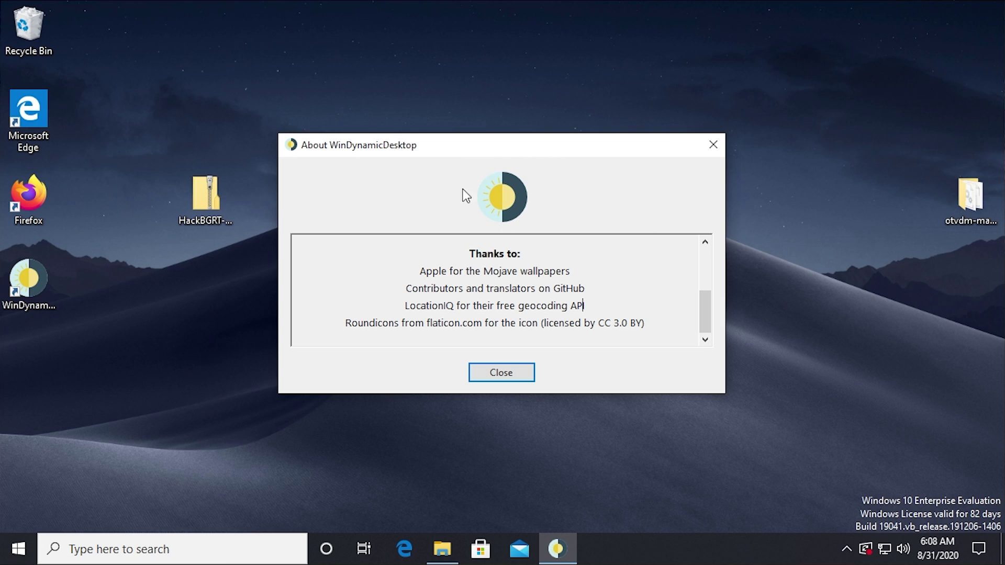
drag(497, 339, 704, 236)
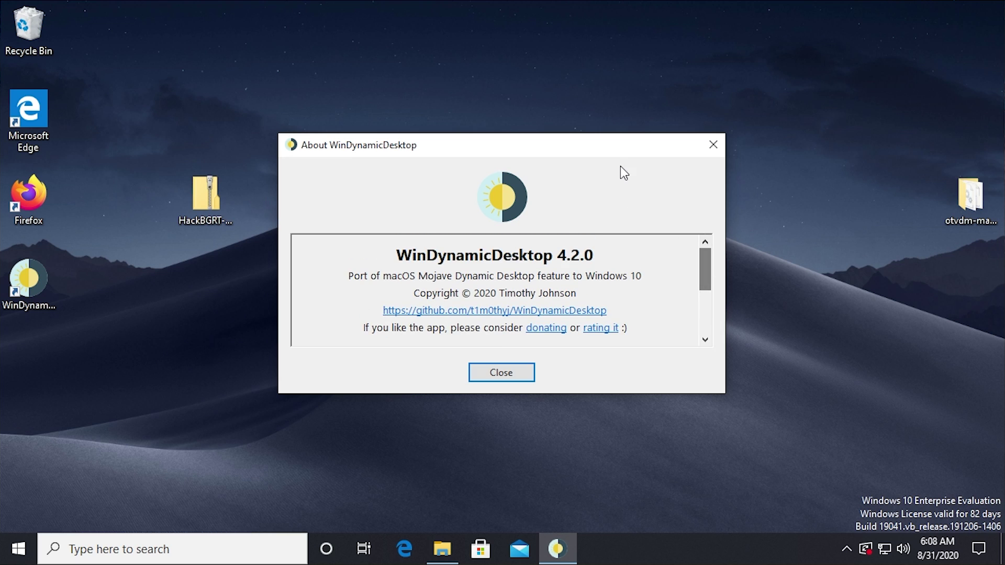
- Close the About WinDynamicDesktop dialog
click(522, 380)
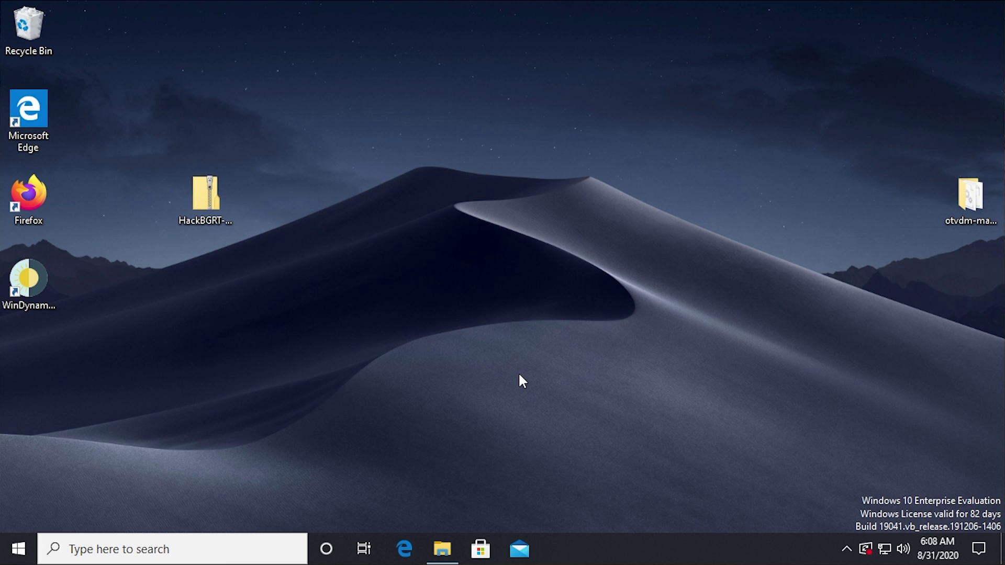